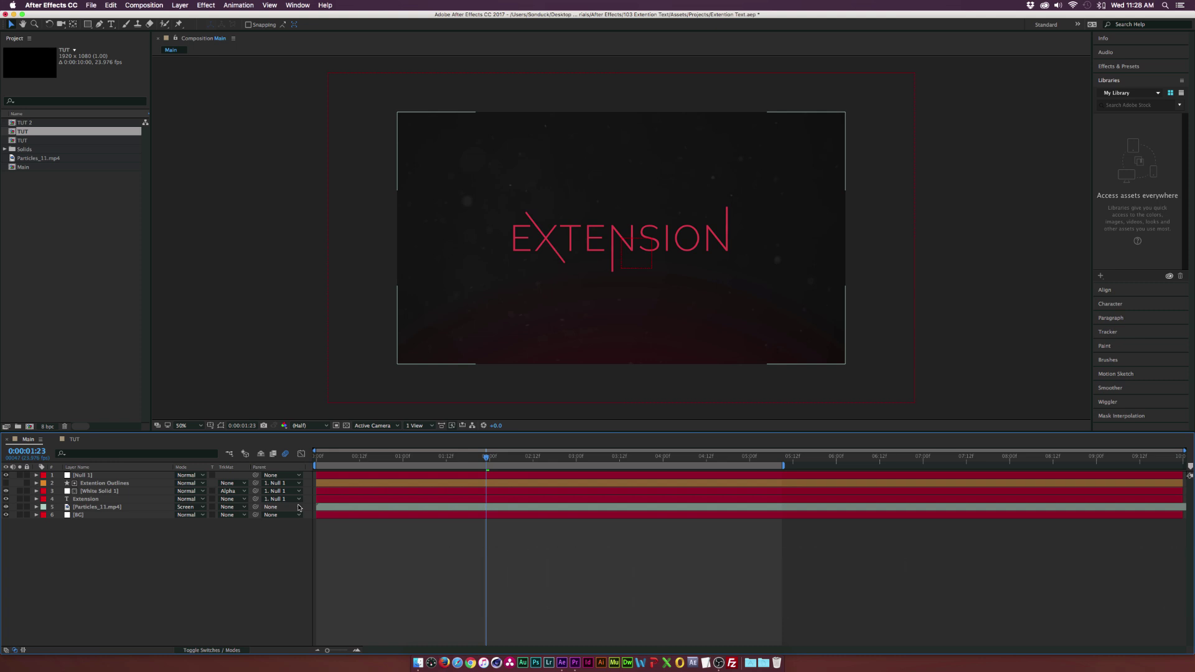
Step: In the TUT composition, create shapes from the Extension text layer
{"action": "left_click", "coordinate": [76, 440]}
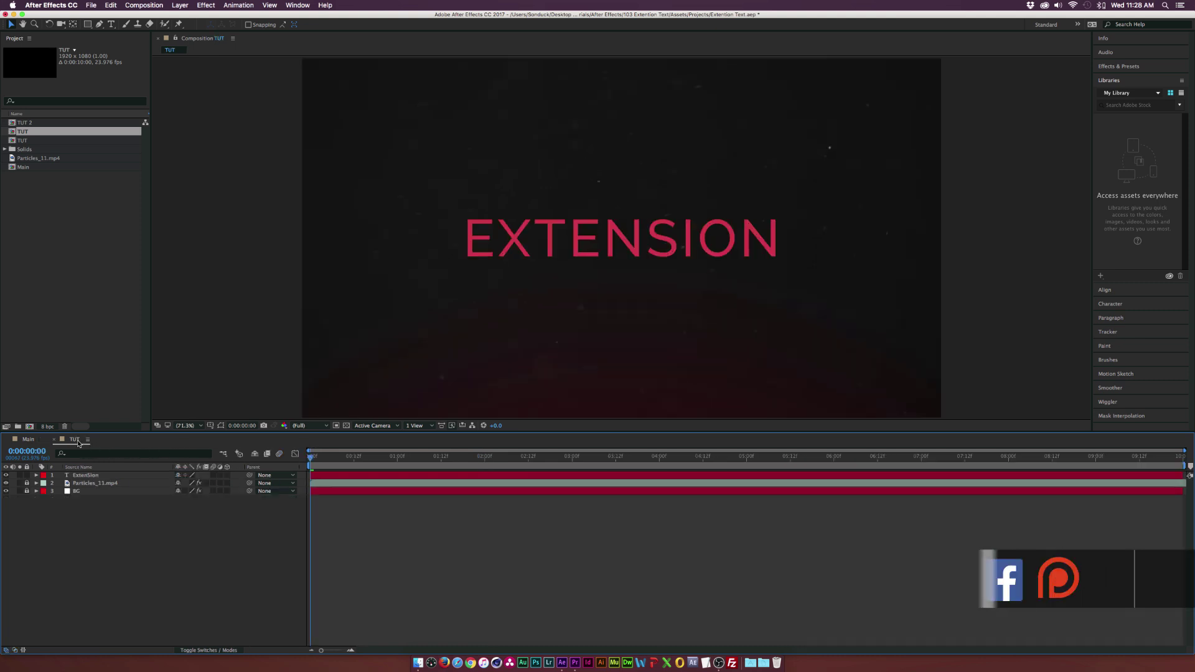
{"action": "left_click", "coordinate": [93, 476]}
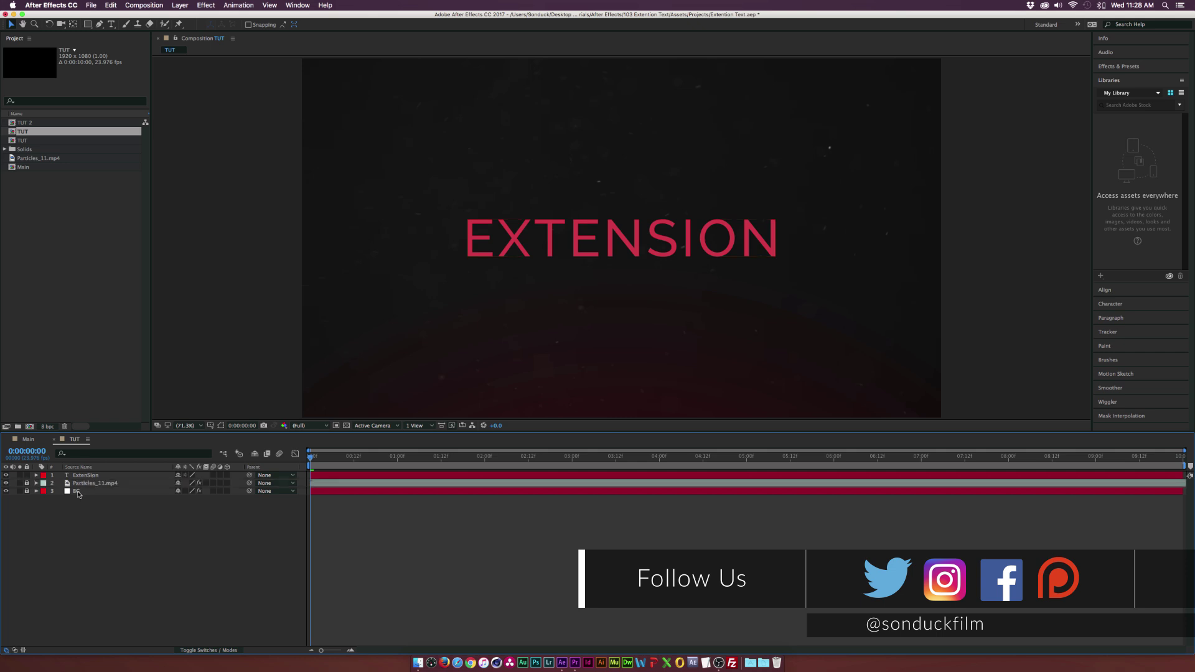
{"action": "left_click", "coordinate": [89, 477]}
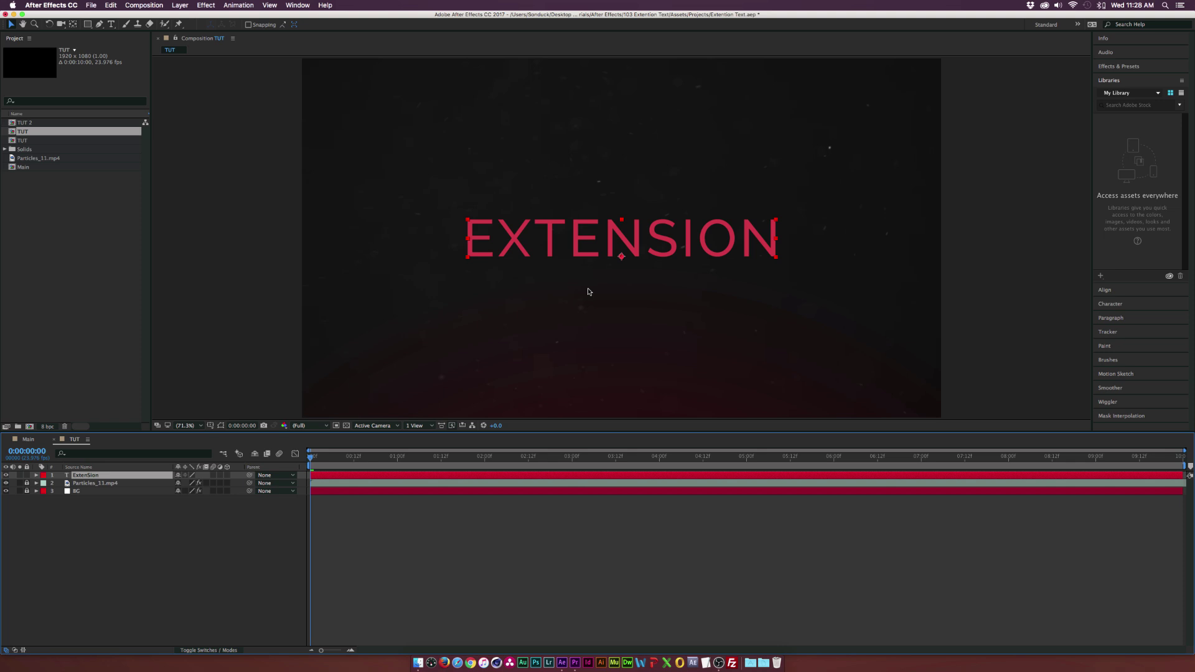
{"action": "right_click", "coordinate": [121, 477]}
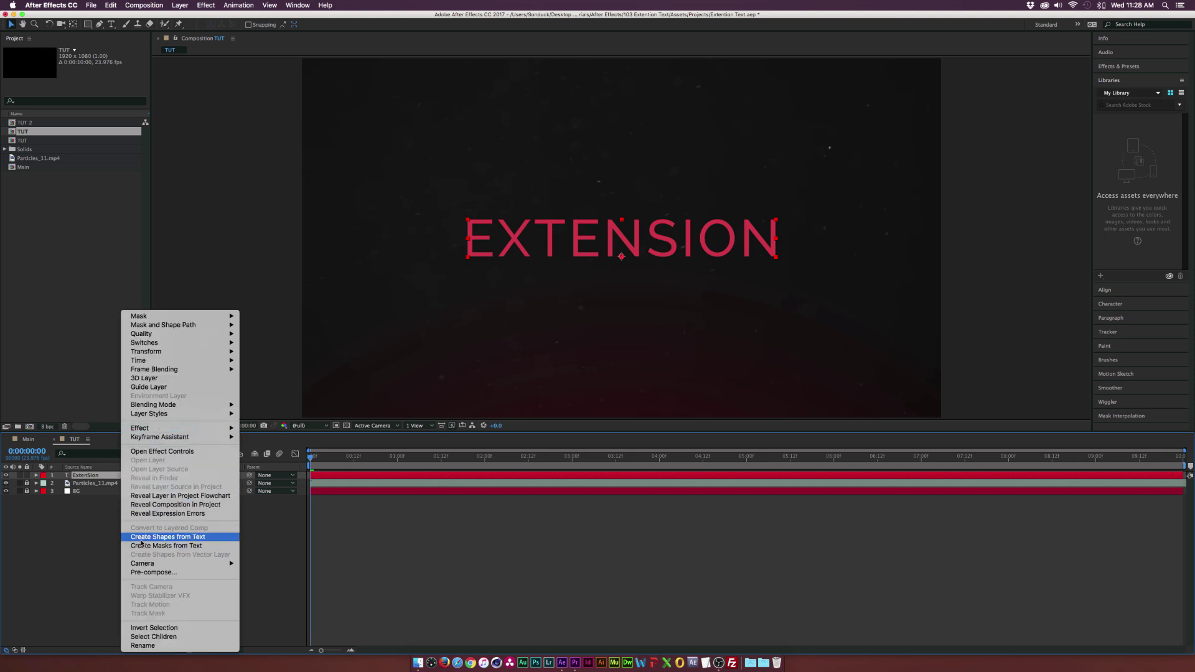
{"action": "left_click", "coordinate": [166, 536]}
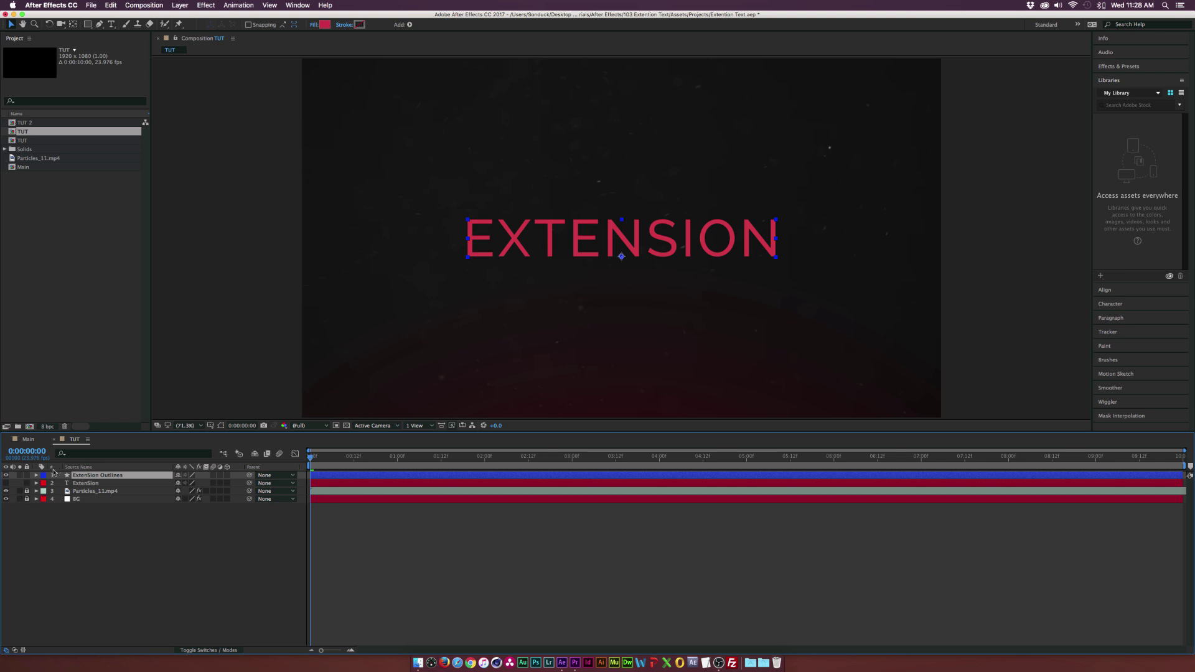
Step: Set the label colour of the Extension Outlines layer to Lime
{"action": "left_click", "coordinate": [44, 476]}
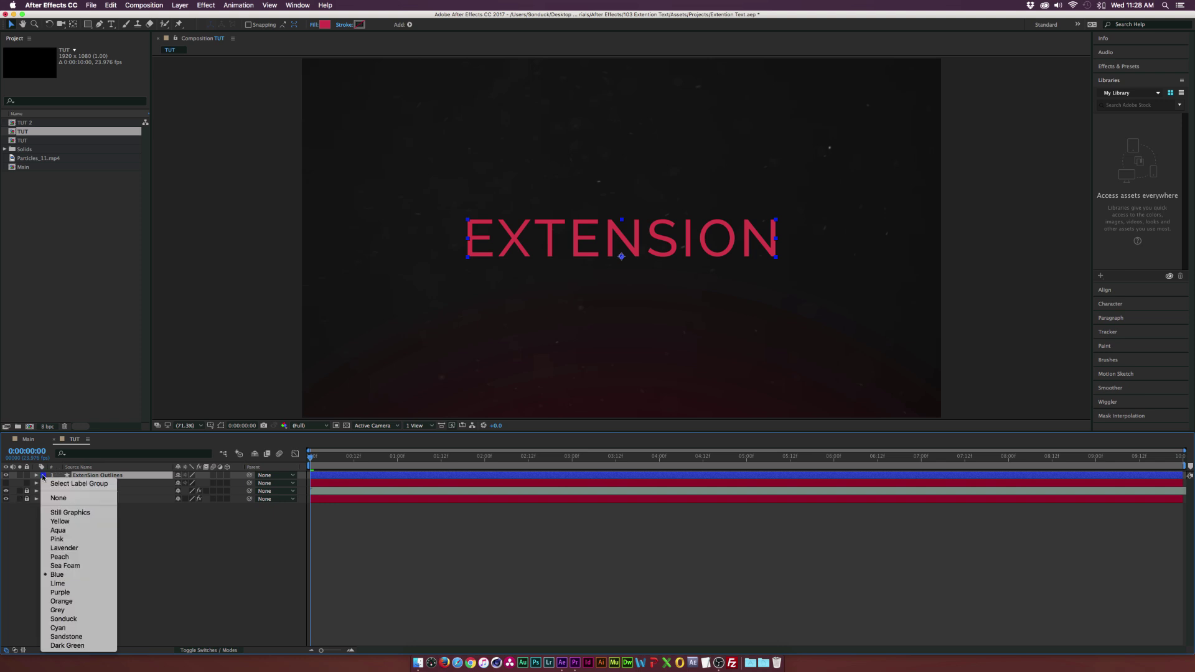
{"action": "left_click", "coordinate": [61, 583]}
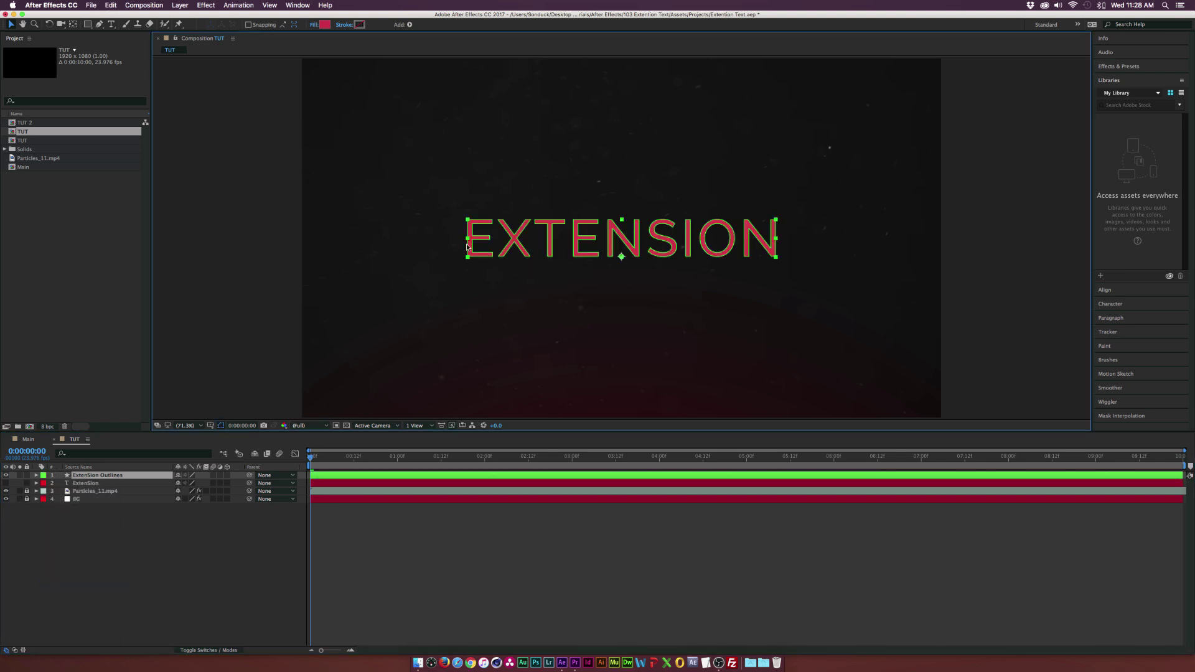
{"action": "key", "text": "slash"}
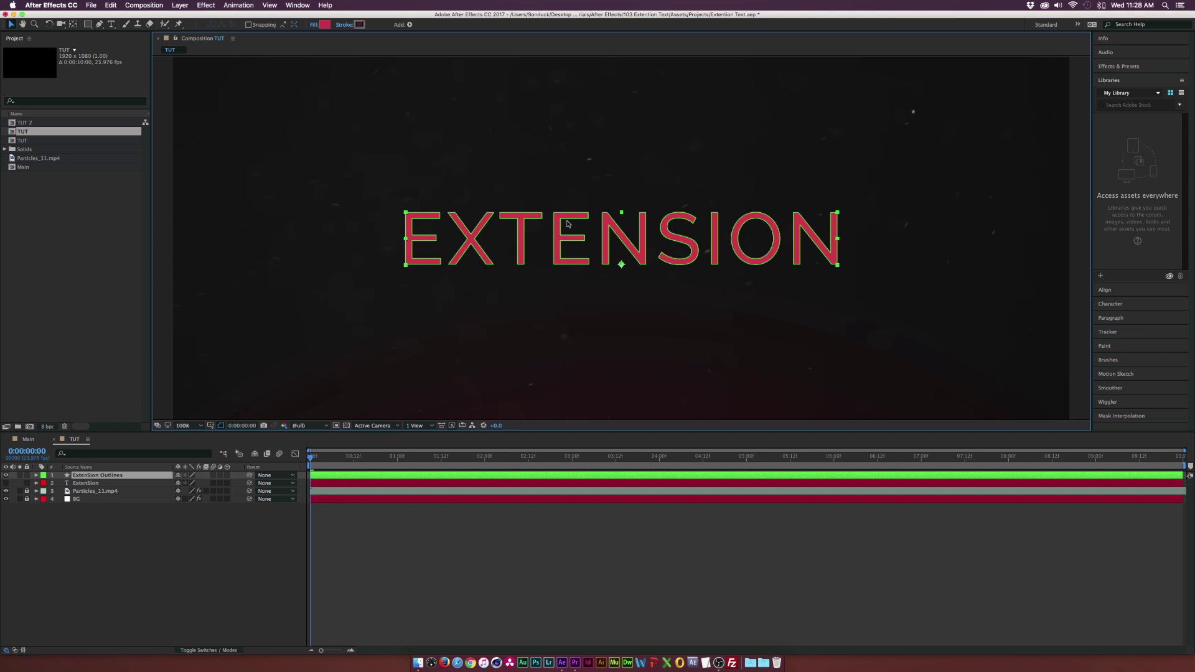
Step: Expand the Extension Outlines contents and enable keyframing on the letter X's path at the start of the timeline
{"action": "left_click", "coordinate": [36, 476]}
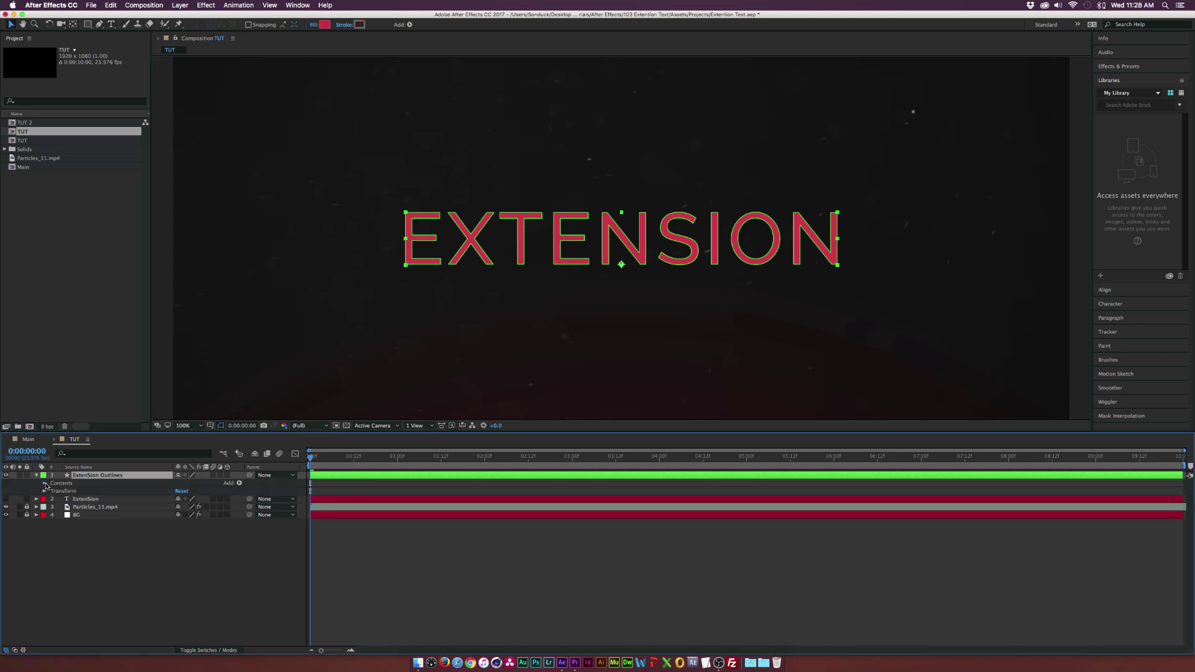
{"action": "left_click", "coordinate": [45, 484]}
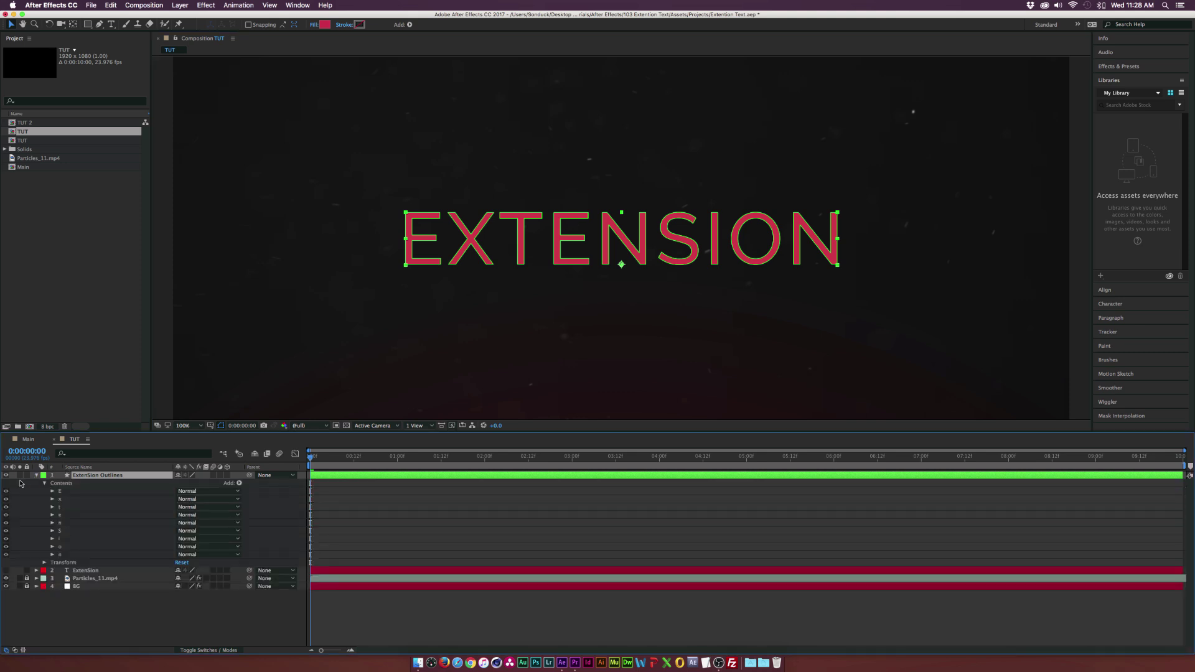
{"action": "left_click", "coordinate": [52, 500]}
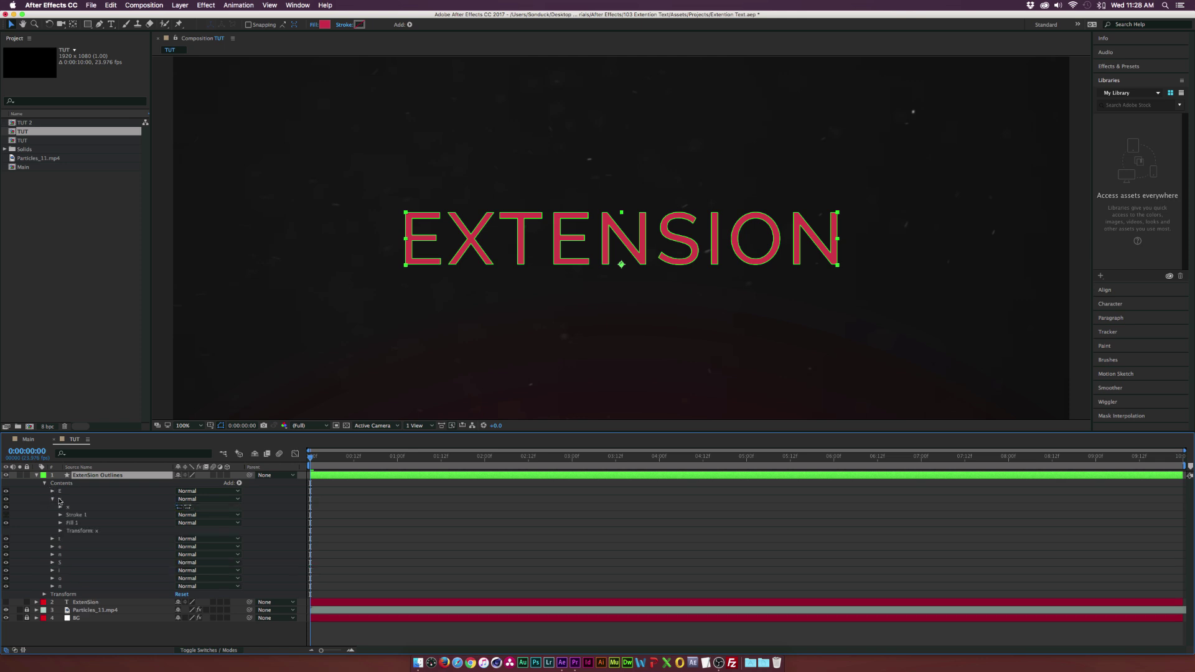
{"action": "left_click", "coordinate": [60, 508]}
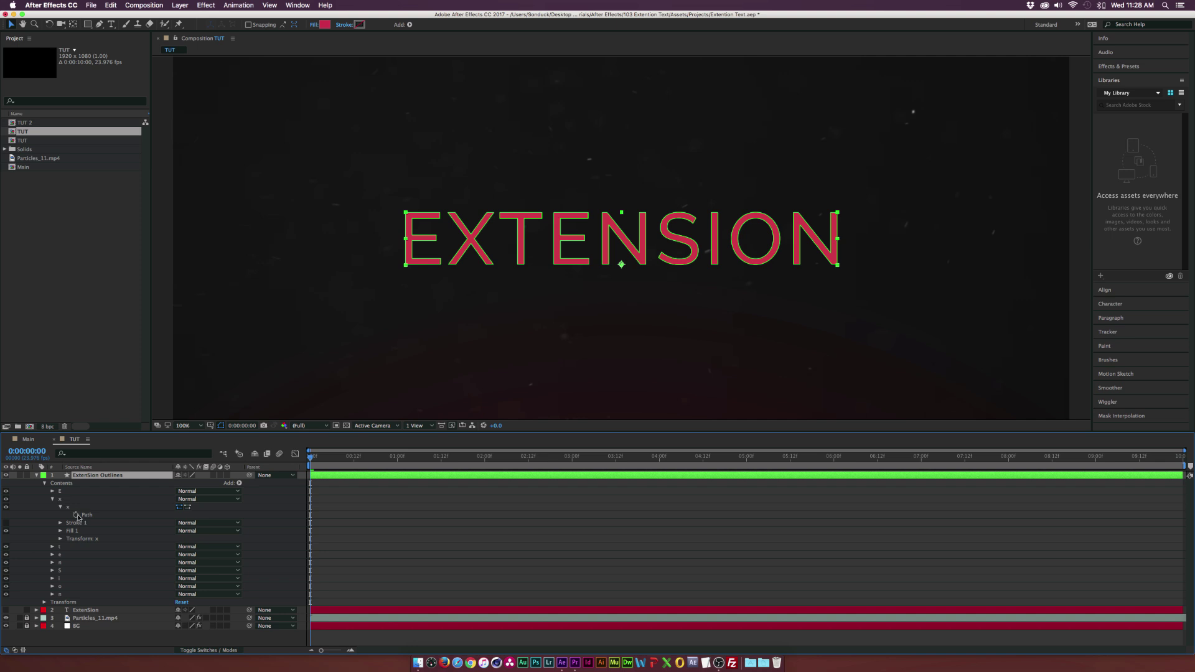
{"action": "left_click", "coordinate": [76, 516]}
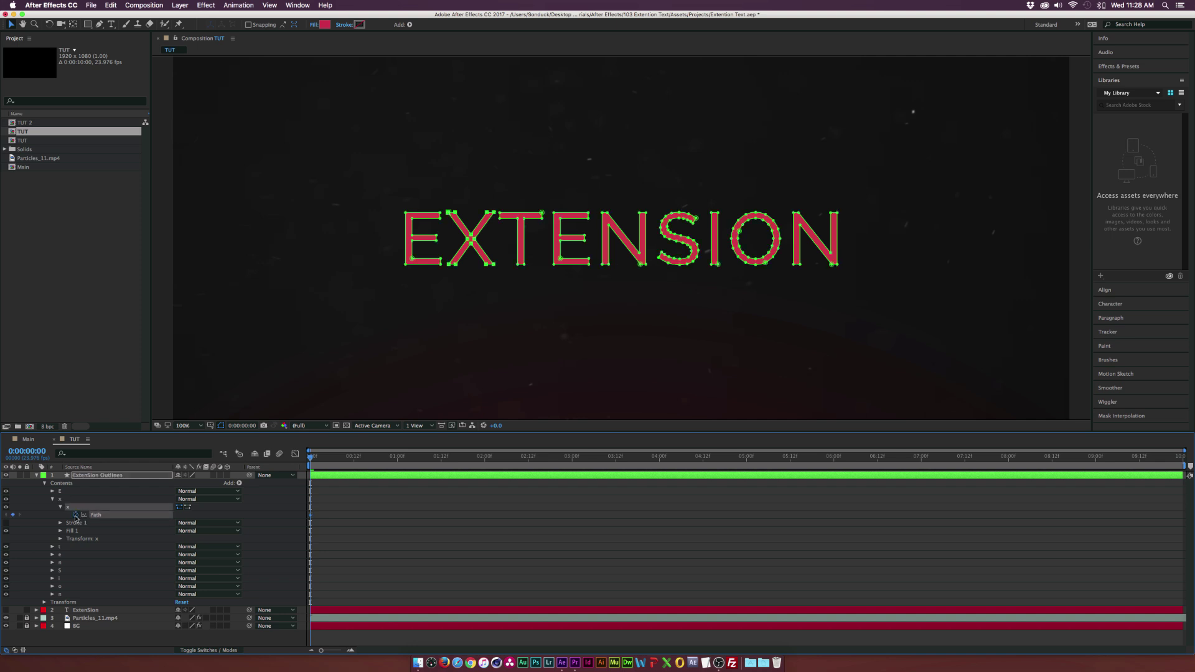
Step: Enable path keyframing for the middle N of the outlines at the start of the timeline
{"action": "left_click", "coordinate": [53, 563]}
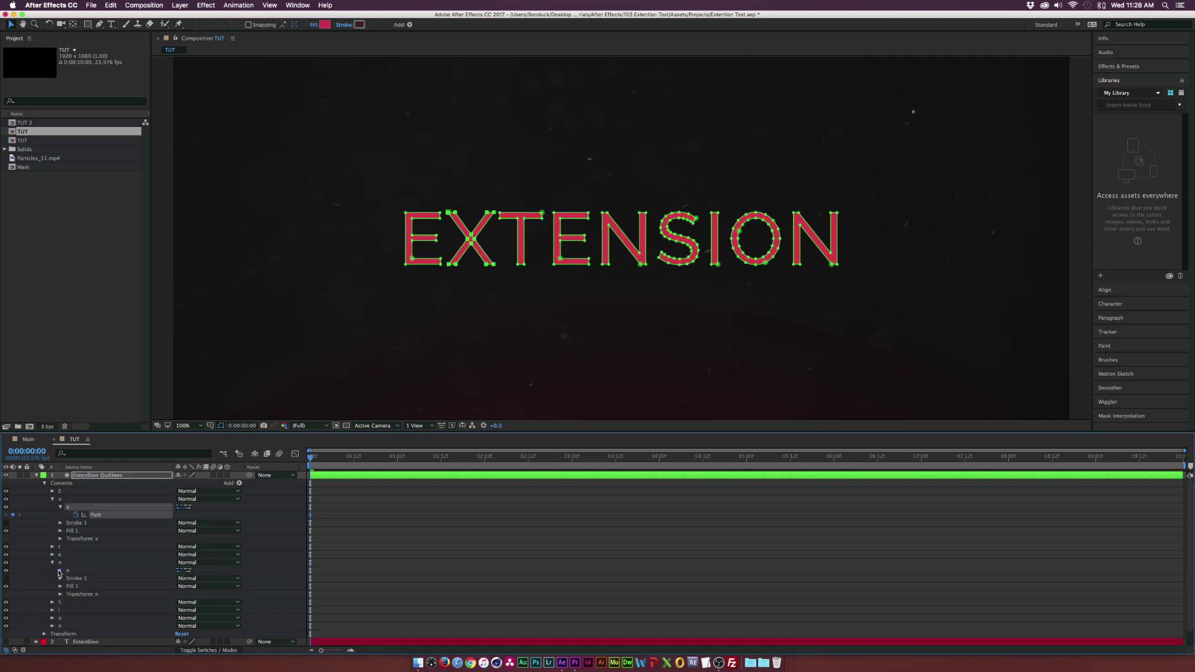
{"action": "left_click", "coordinate": [60, 570]}
{"action": "left_click", "coordinate": [76, 578]}
Step: Enable path keyframing for the last N of the outlines at the start of the timeline
{"action": "scroll", "coordinate": [86, 562], "scroll_direction": "down", "scroll_amount": 1}
{"action": "scroll", "coordinate": [75, 566], "scroll_direction": "down", "scroll_amount": 1}
{"action": "left_click", "coordinate": [52, 611]}
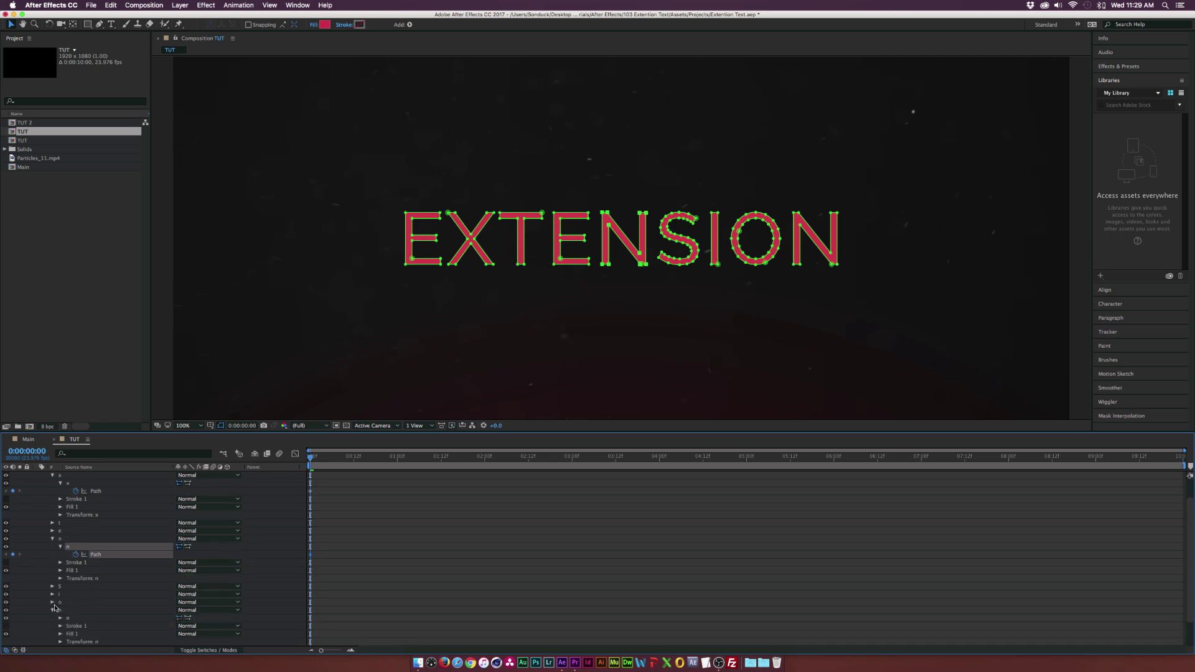
{"action": "scroll", "coordinate": [54, 609], "scroll_direction": "down", "scroll_amount": 1}
{"action": "left_click", "coordinate": [59, 611]}
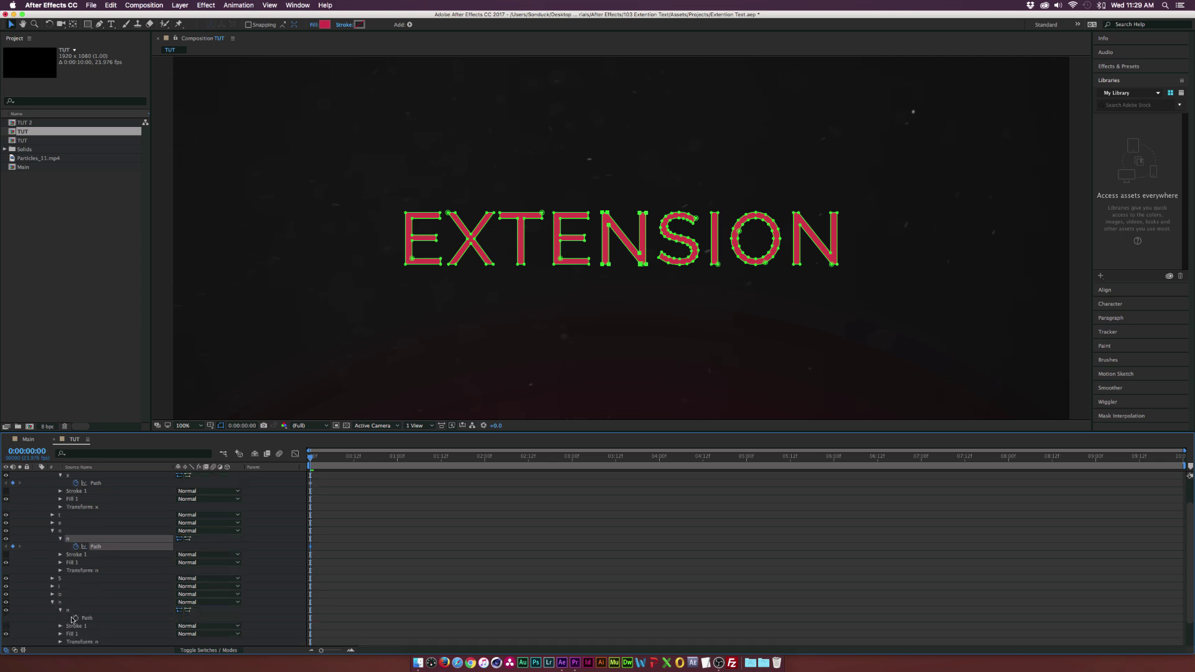
{"action": "left_click", "coordinate": [76, 618]}
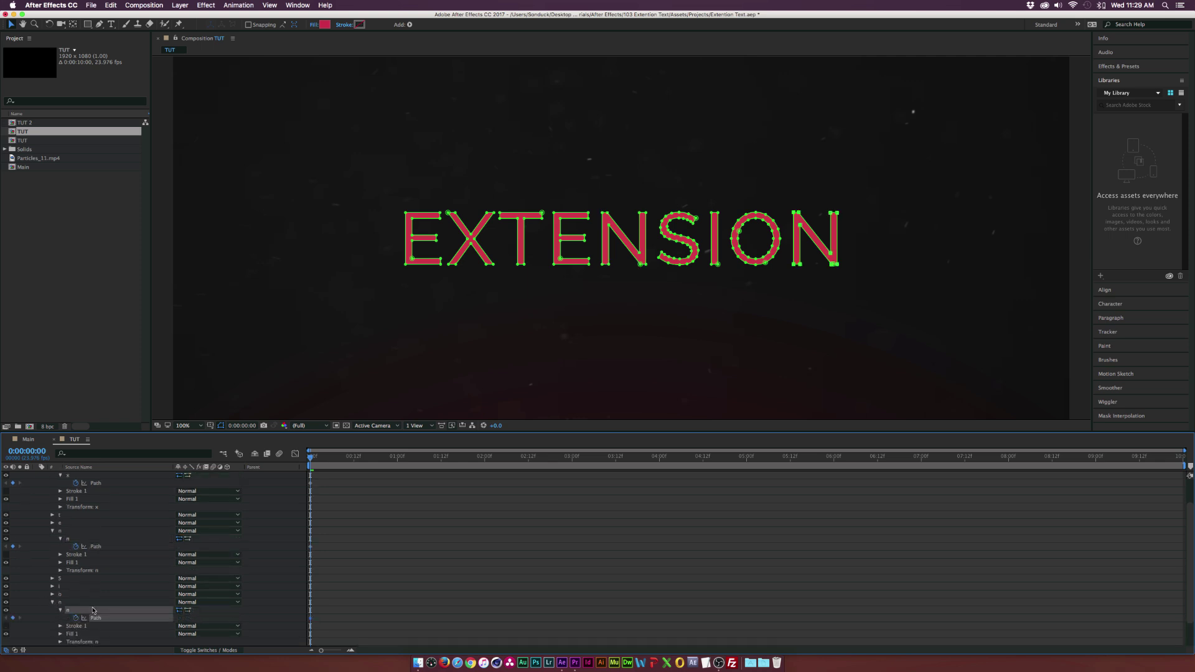
Step: Show only the keyframed paths, move all three path keyframes to 5 seconds, and return to the first frame
{"action": "left_click", "coordinate": [373, 521]}
{"action": "key", "text": "u"}
{"action": "left_click", "coordinate": [310, 492]}
{"action": "left_click_drag", "start_coordinate": [318, 485], "coordinate": [393, 484]}
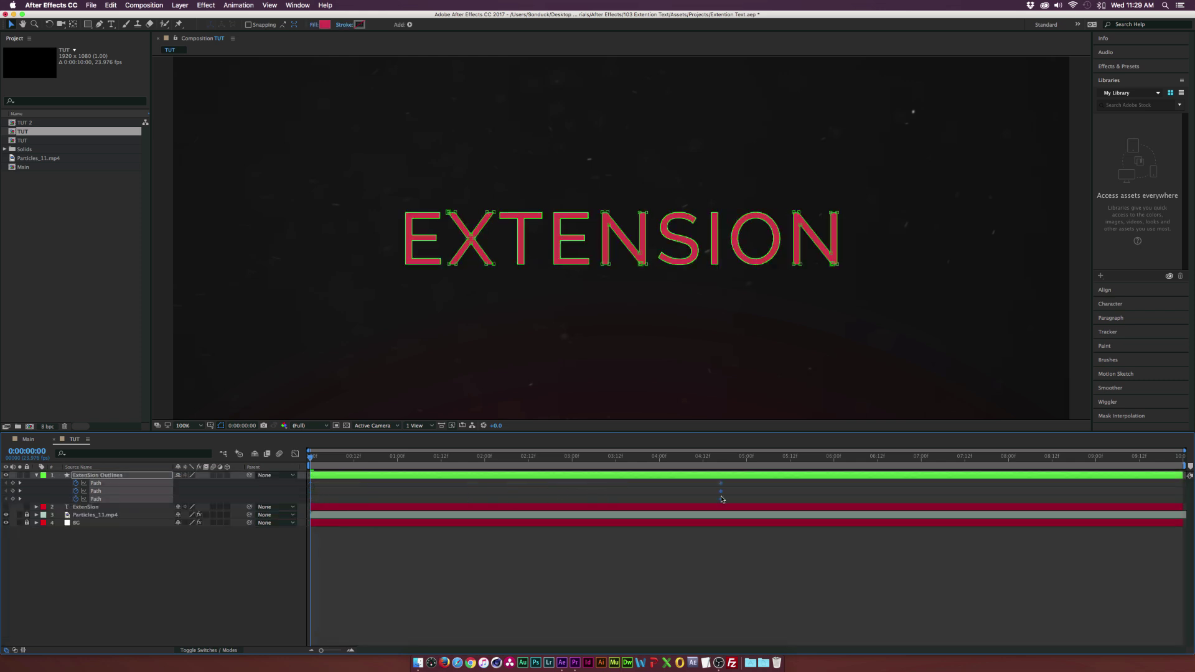
{"action": "left_click_drag", "start_coordinate": [722, 499], "coordinate": [342, 477]}
{"action": "key", "text": "Home"}
Step: At the first frame, extend the last N's right stem straight up to about twice its original height
{"action": "scroll", "coordinate": [737, 206], "scroll_direction": "up", "scroll_amount": 3}
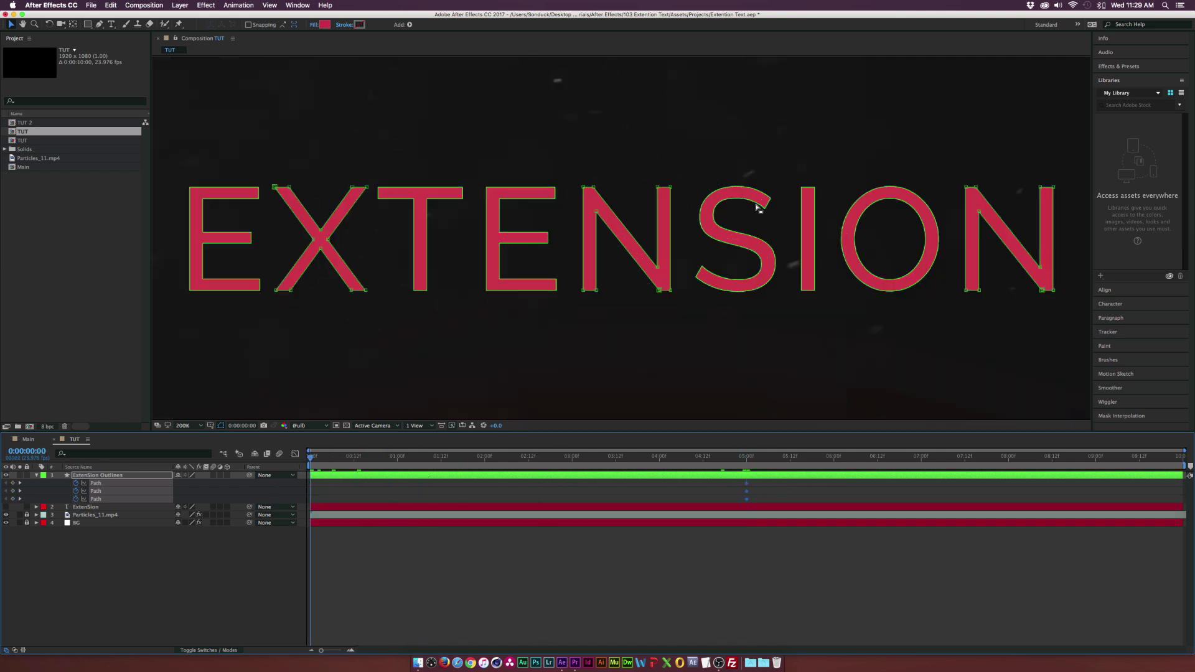
{"action": "left_click", "coordinate": [852, 237]}
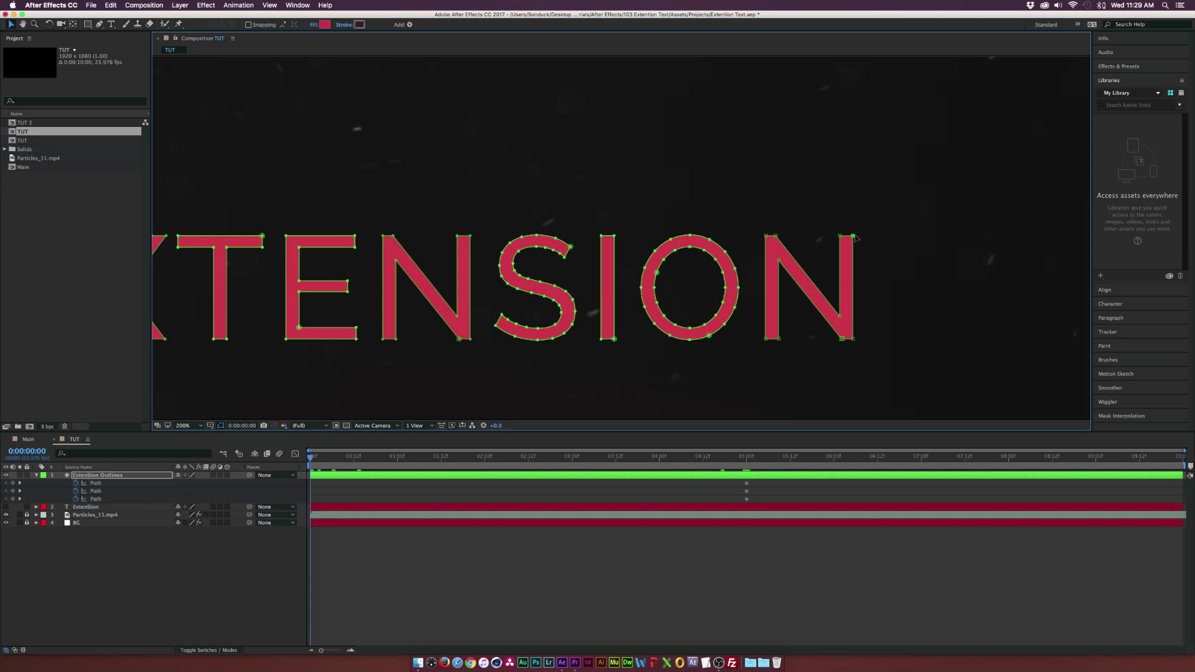
{"action": "left_click_drag", "start_coordinate": [842, 237], "coordinate": [844, 135]}
{"action": "left_click", "coordinate": [289, 575]}
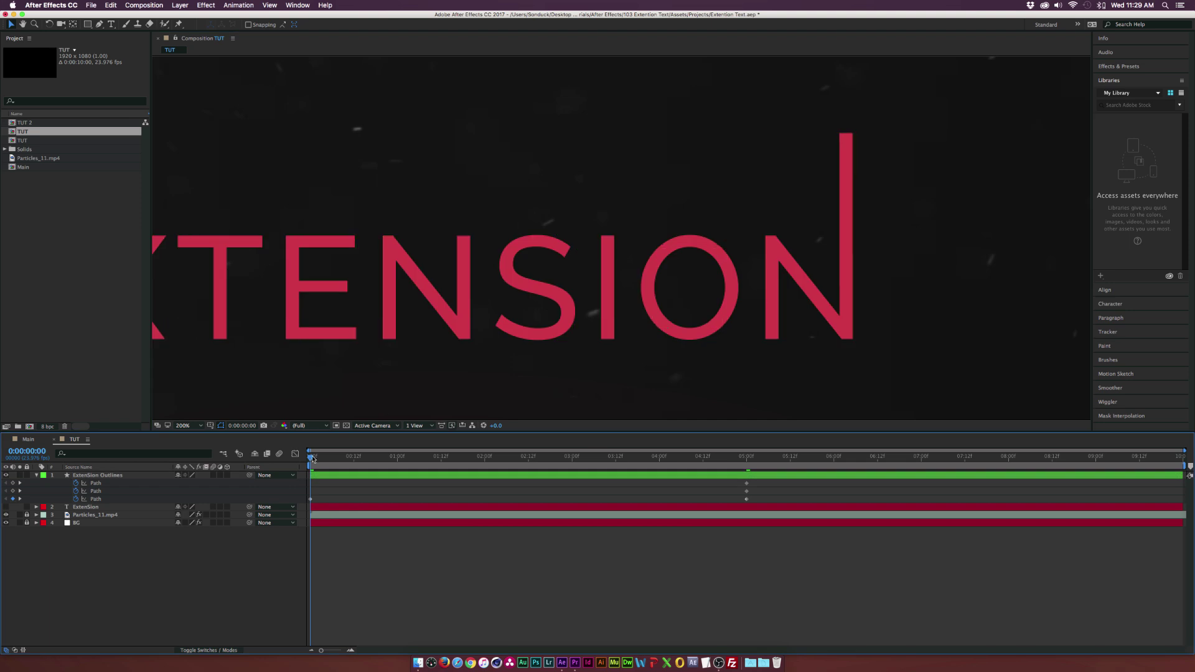
{"action": "left_click_drag", "start_coordinate": [313, 457], "coordinate": [259, 467]}
{"action": "left_click", "coordinate": [122, 476]}
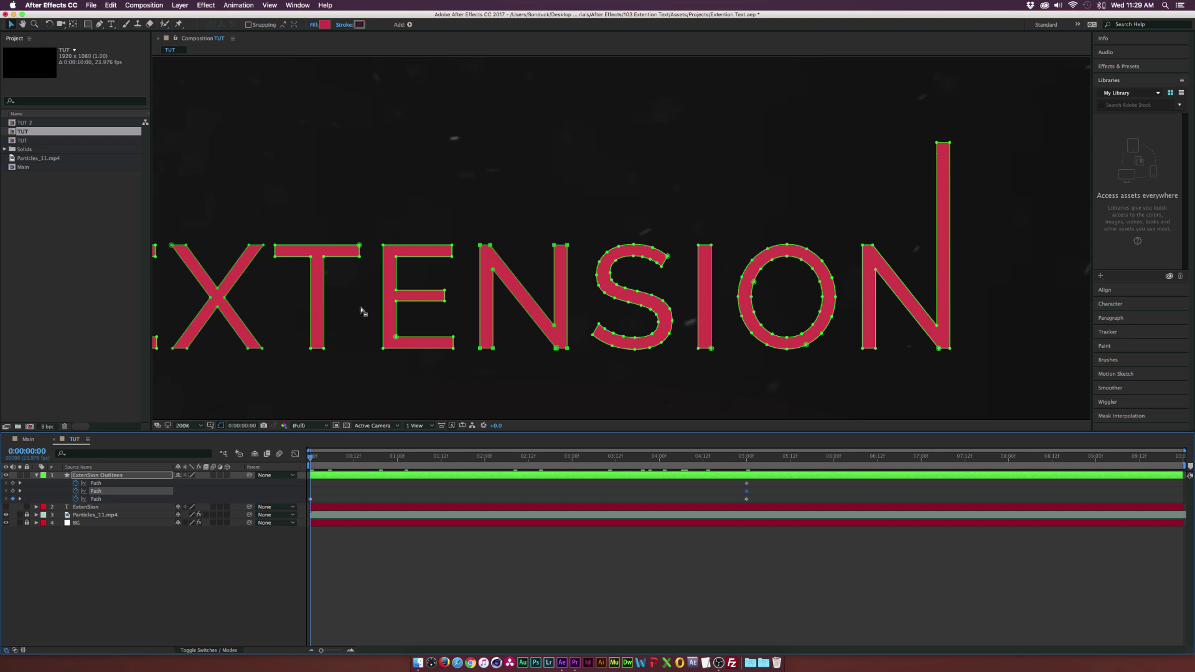
{"action": "left_click_drag", "start_coordinate": [283, 376], "coordinate": [397, 376]}
{"action": "left_click", "coordinate": [375, 348]}
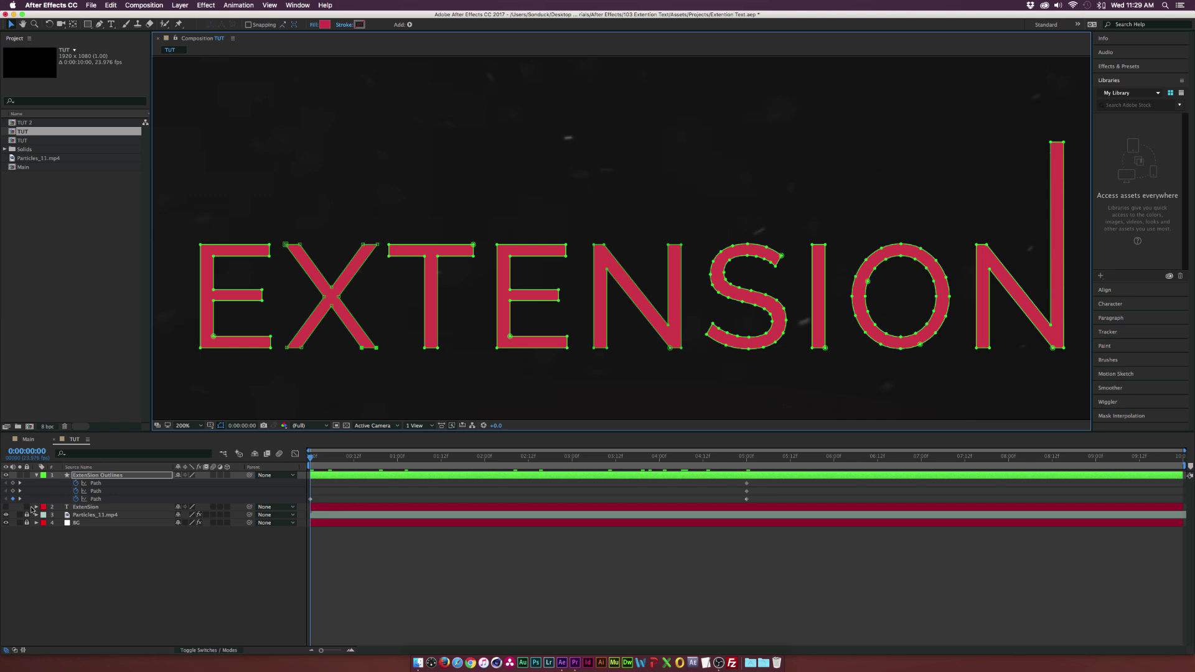
Step: Make the Extension text layer visible above the outlines layer and give the outlines a contrasting pale pink fill
{"action": "left_click", "coordinate": [6, 507]}
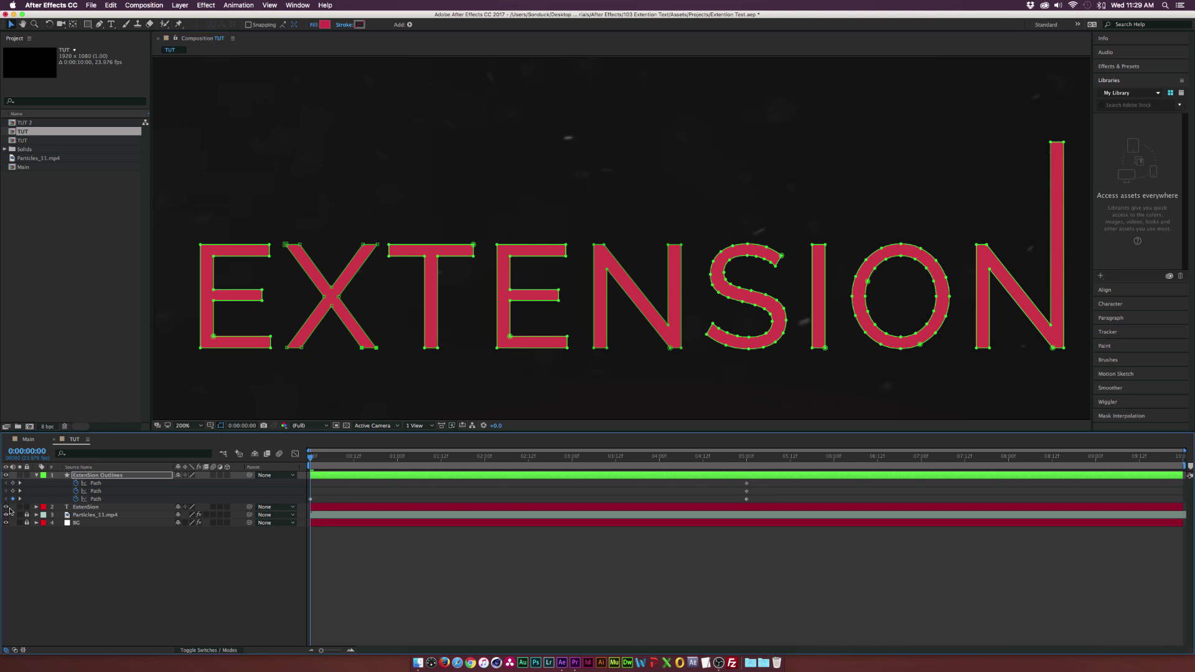
{"action": "left_click", "coordinate": [112, 476]}
{"action": "left_click_drag", "start_coordinate": [84, 508], "coordinate": [84, 475]}
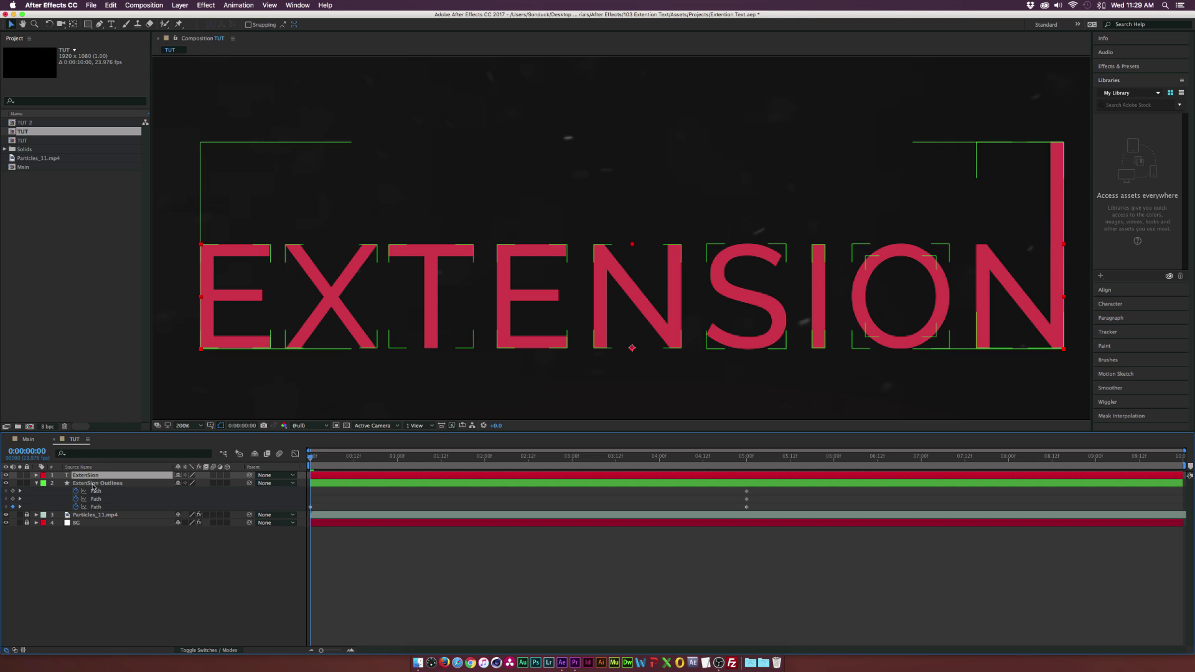
{"action": "left_click", "coordinate": [95, 483]}
{"action": "left_click", "coordinate": [324, 25]}
Step: At the first frame, extend the X's long diagonal past its lower-right and upper-left ends by about half the letter's height each
{"action": "left_click", "coordinate": [96, 500]}
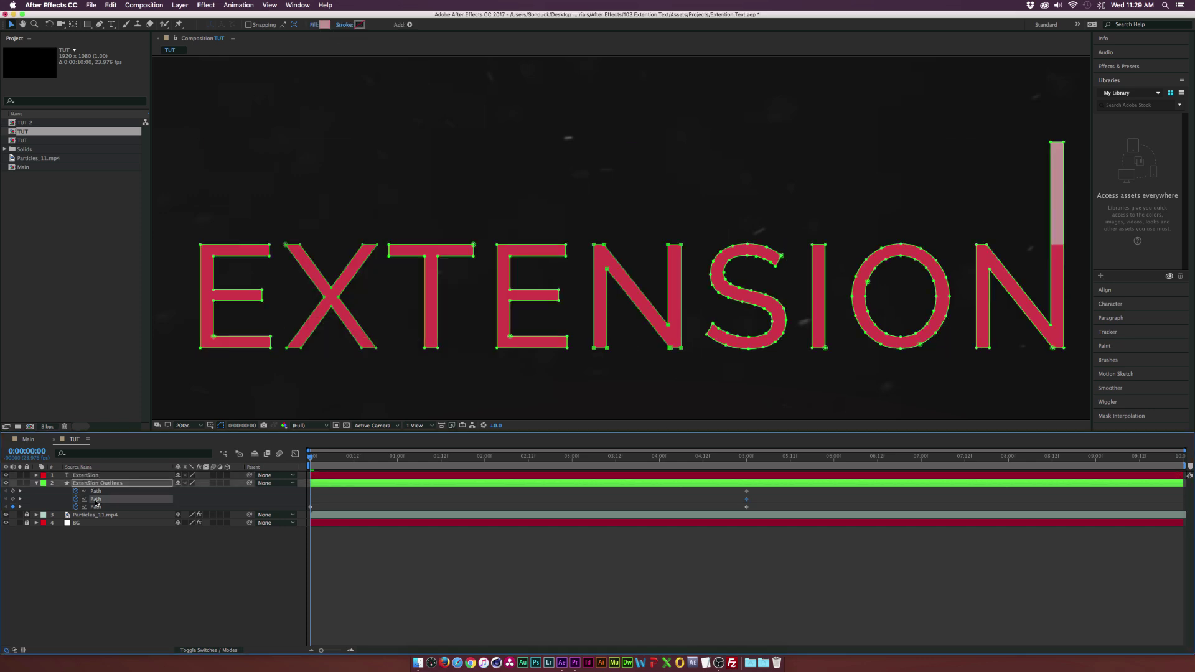
{"action": "left_click", "coordinate": [363, 350]}
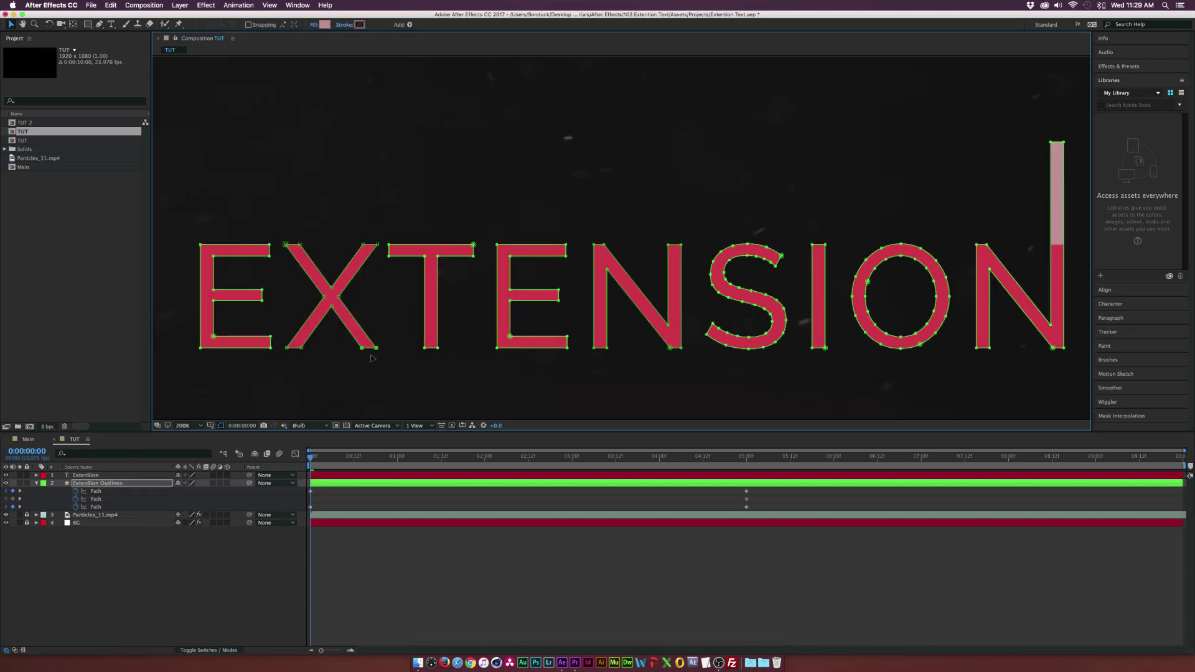
{"action": "left_click_drag", "start_coordinate": [371, 359], "coordinate": [404, 408]}
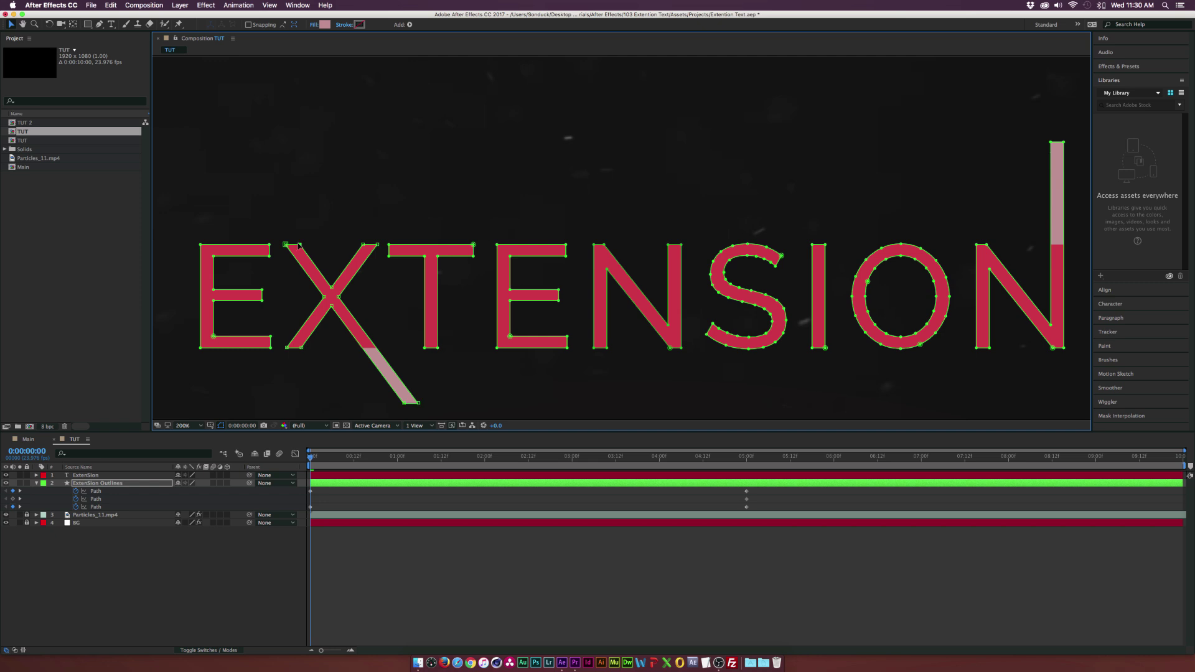
{"action": "left_click_drag", "start_coordinate": [285, 244], "coordinate": [246, 193]}
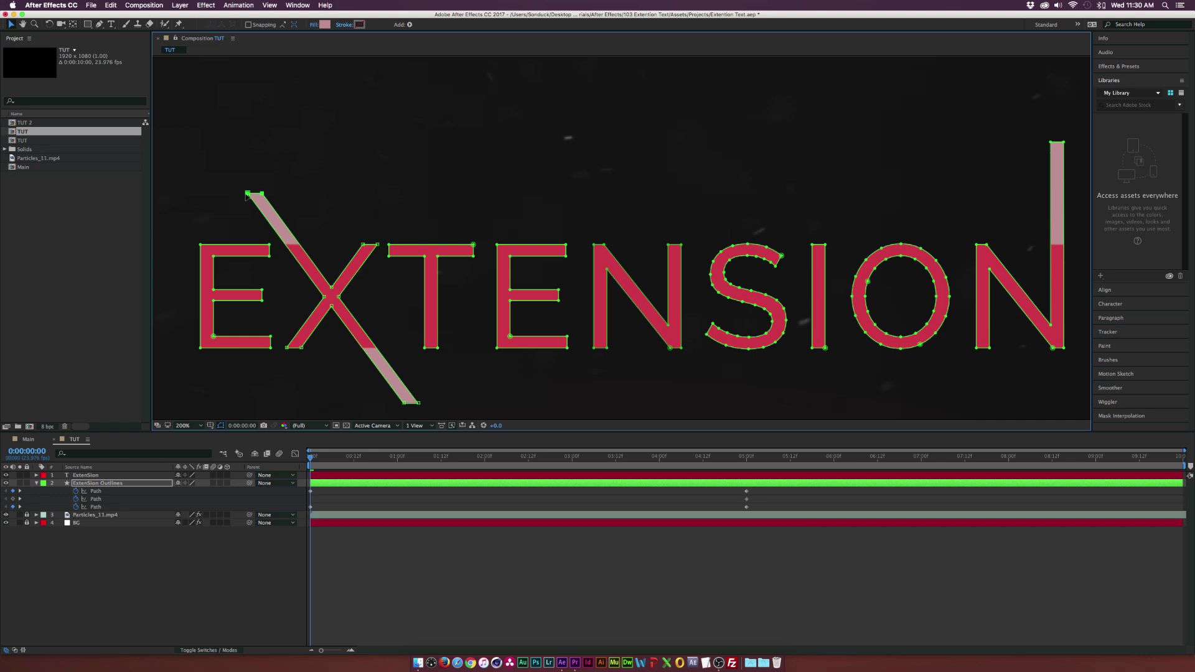
Step: At the first frame, extend the middle N's left stem straight down and its right stem straight up beyond the text
{"action": "left_click", "coordinate": [99, 500]}
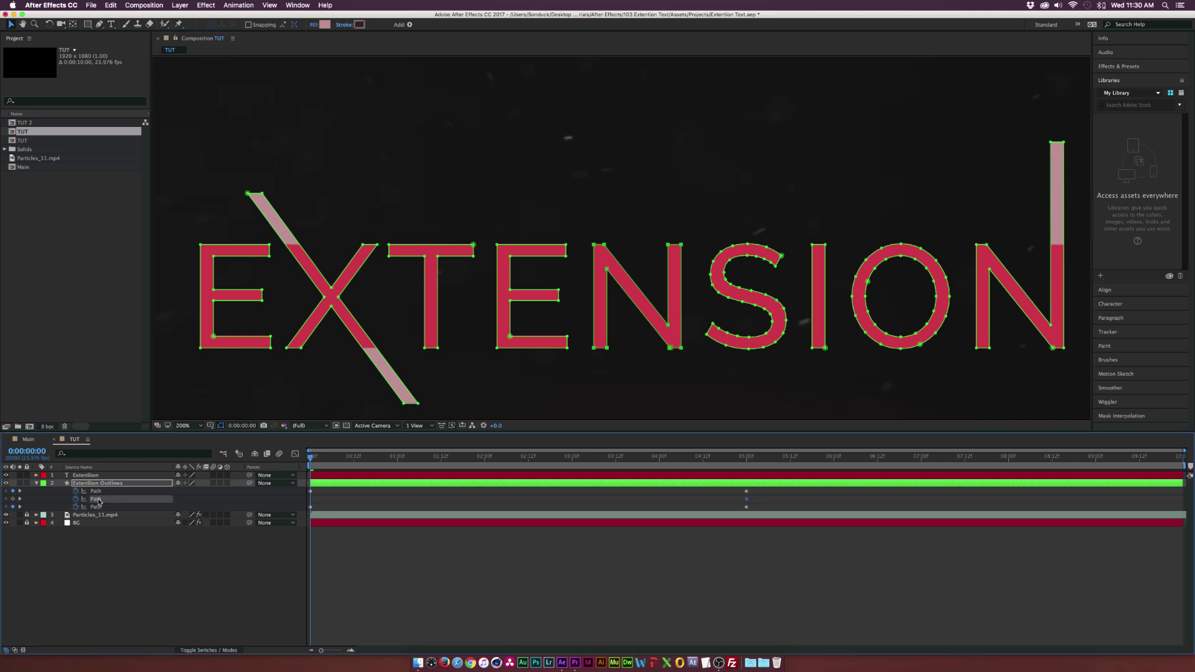
{"action": "left_click", "coordinate": [594, 348]}
{"action": "left_click_drag", "start_coordinate": [594, 350], "coordinate": [592, 418]}
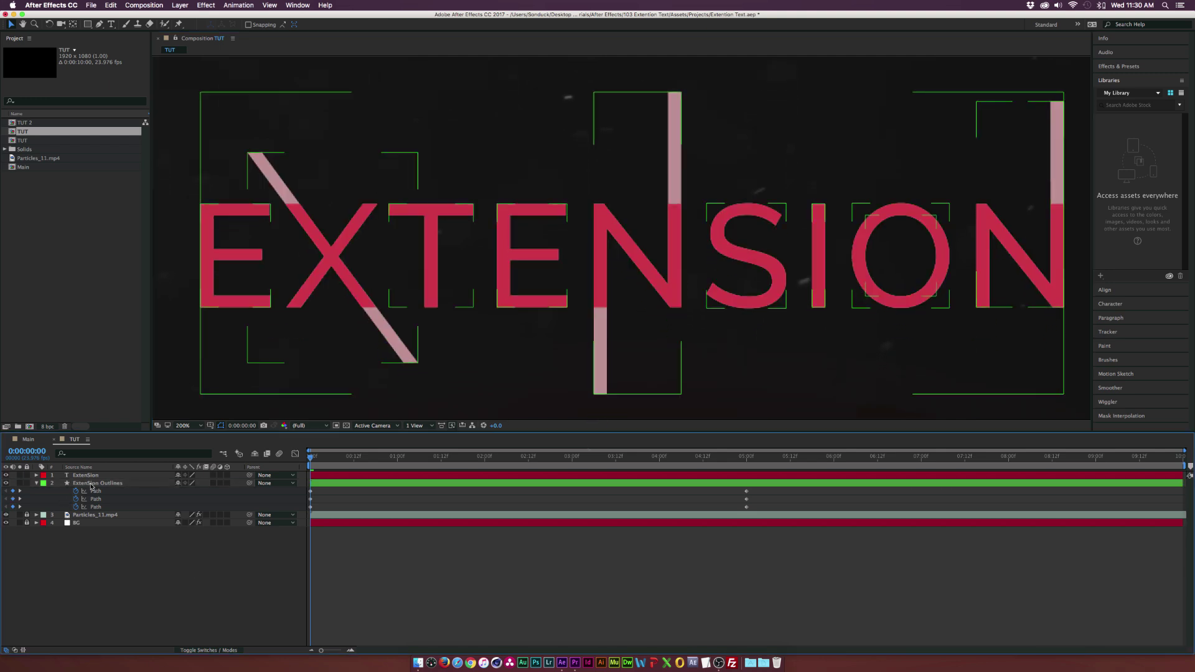
Step: Match the Extension Outlines fill to the text by sampling its crimson colour with the eyedropper
{"action": "left_click", "coordinate": [91, 483]}
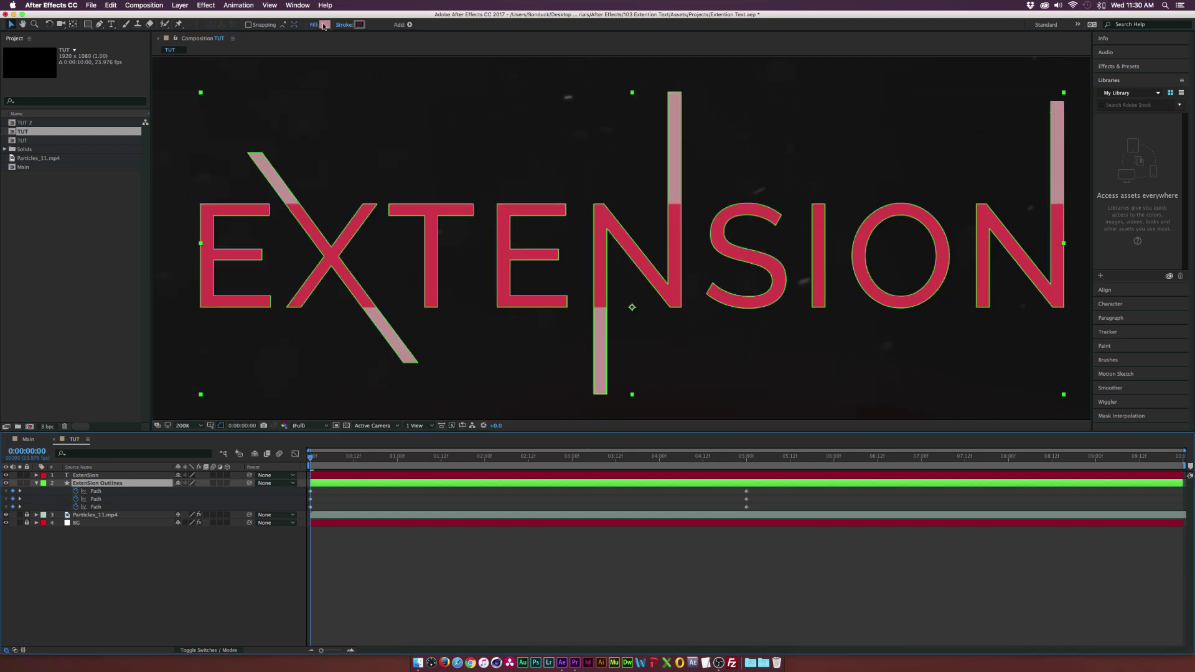
{"action": "left_click", "coordinate": [323, 25]}
{"action": "left_click", "coordinate": [496, 250]}
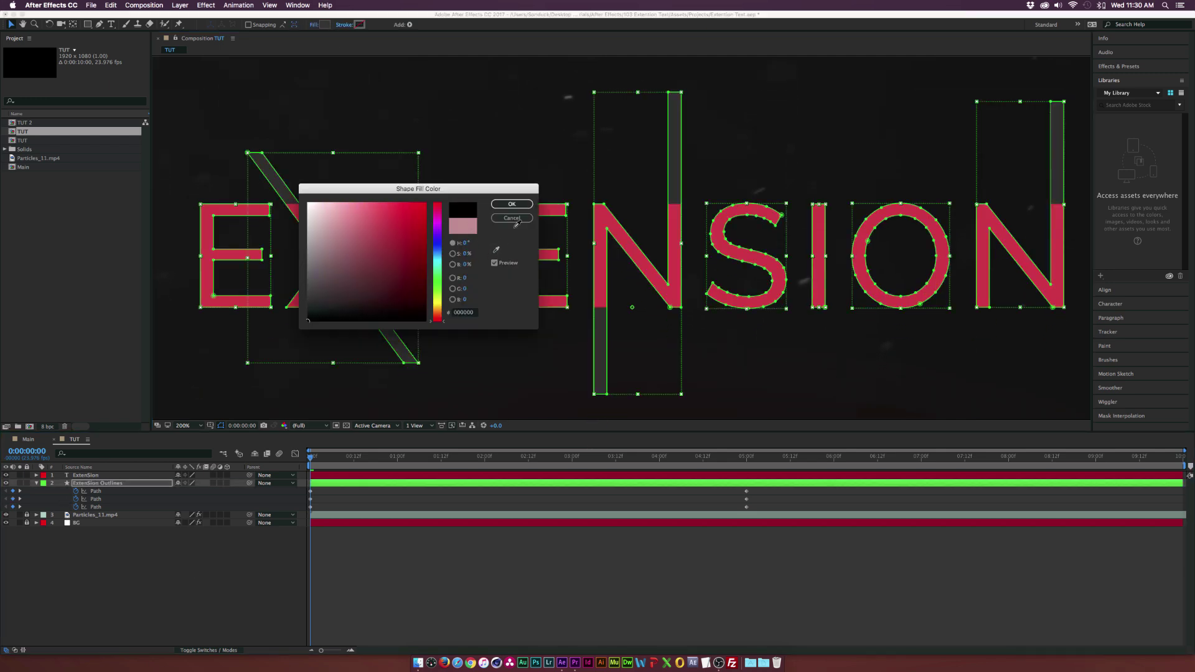
{"action": "left_click", "coordinate": [548, 211]}
{"action": "left_click", "coordinate": [511, 204]}
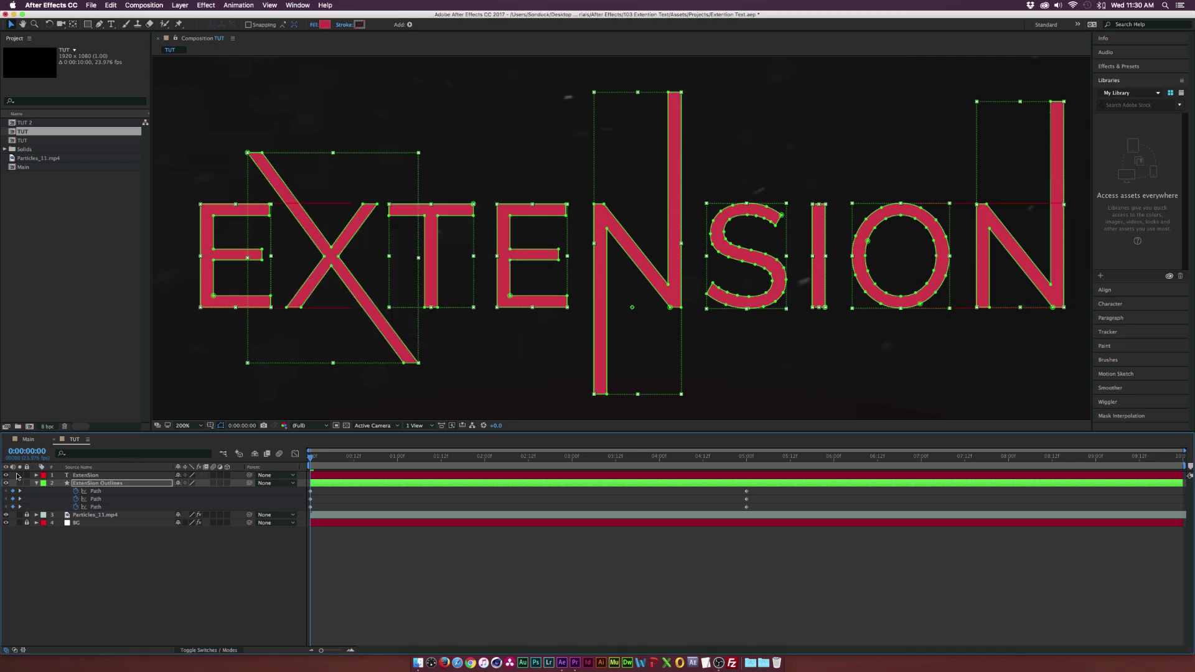
Step: Offset the middle N's pair of path keyframes so that they start at about 0:00:01:05
{"action": "left_click", "coordinate": [187, 426]}
{"action": "left_click", "coordinate": [195, 434]}
{"action": "left_click", "coordinate": [224, 565]}
{"action": "left_click_drag", "start_coordinate": [310, 458], "coordinate": [525, 478]}
{"action": "left_click_drag", "start_coordinate": [777, 506], "coordinate": [421, 501]}
{"action": "left_click", "coordinate": [859, 499]}
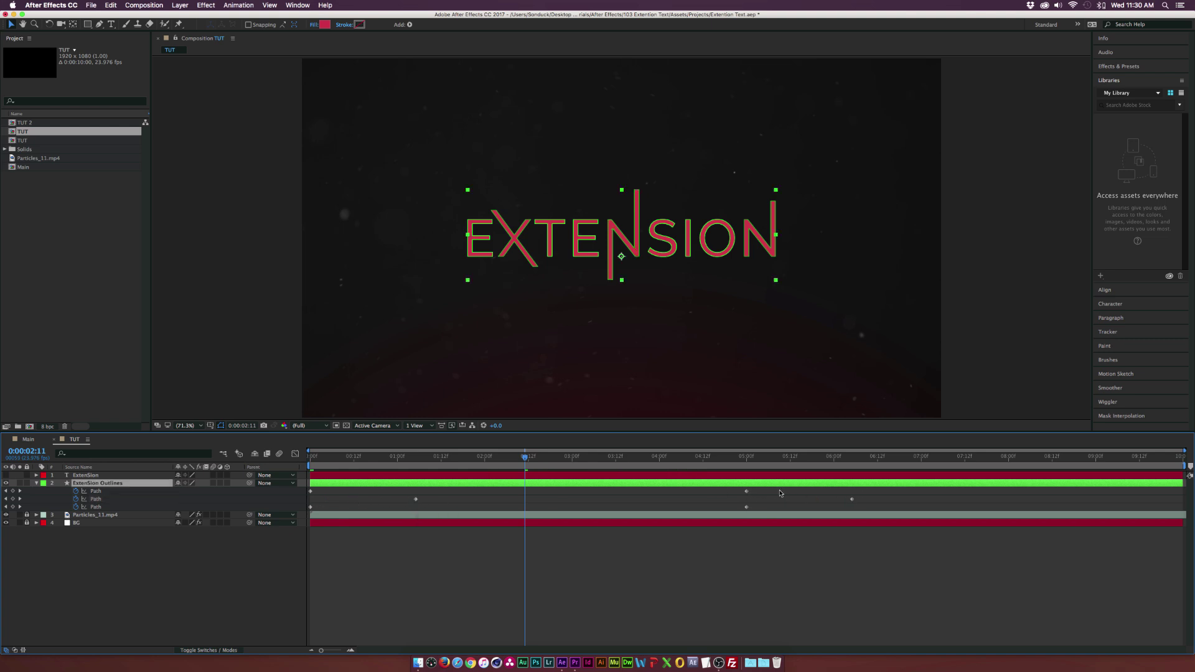
Step: Move the X's ending path keyframe earlier to about 0:00:02:12 and check the new timing by scrubbing from the start
{"action": "left_click_drag", "start_coordinate": [747, 492], "coordinate": [529, 492]}
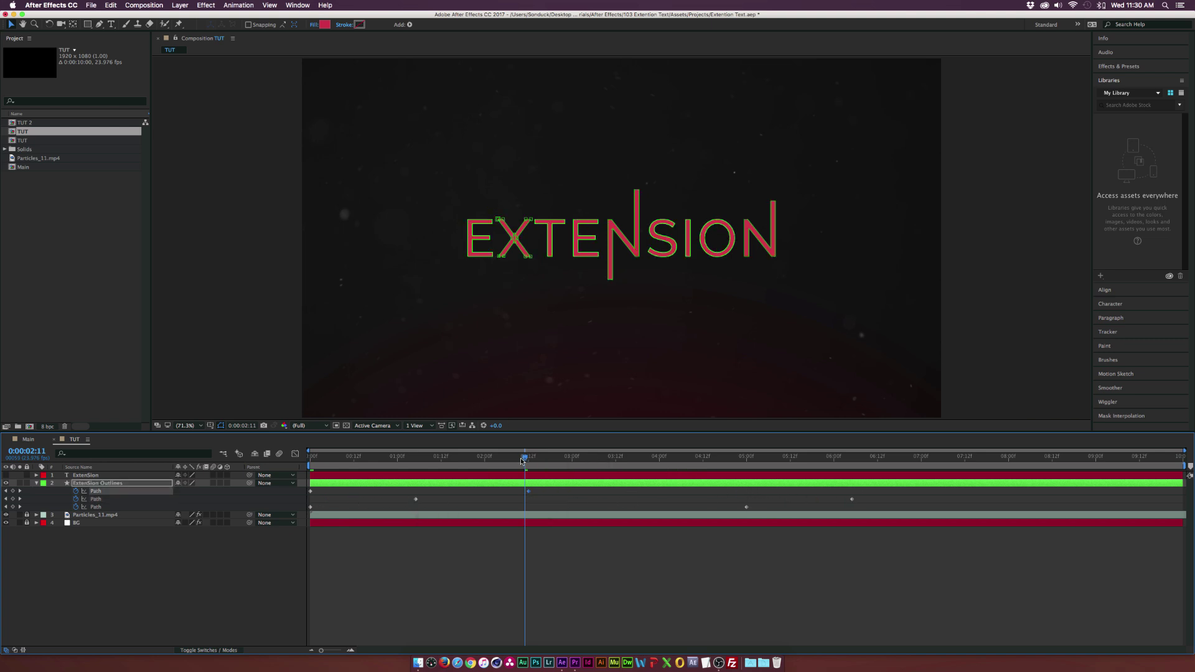
{"action": "key", "text": "Home"}
{"action": "left_click_drag", "start_coordinate": [311, 458], "coordinate": [769, 484]}
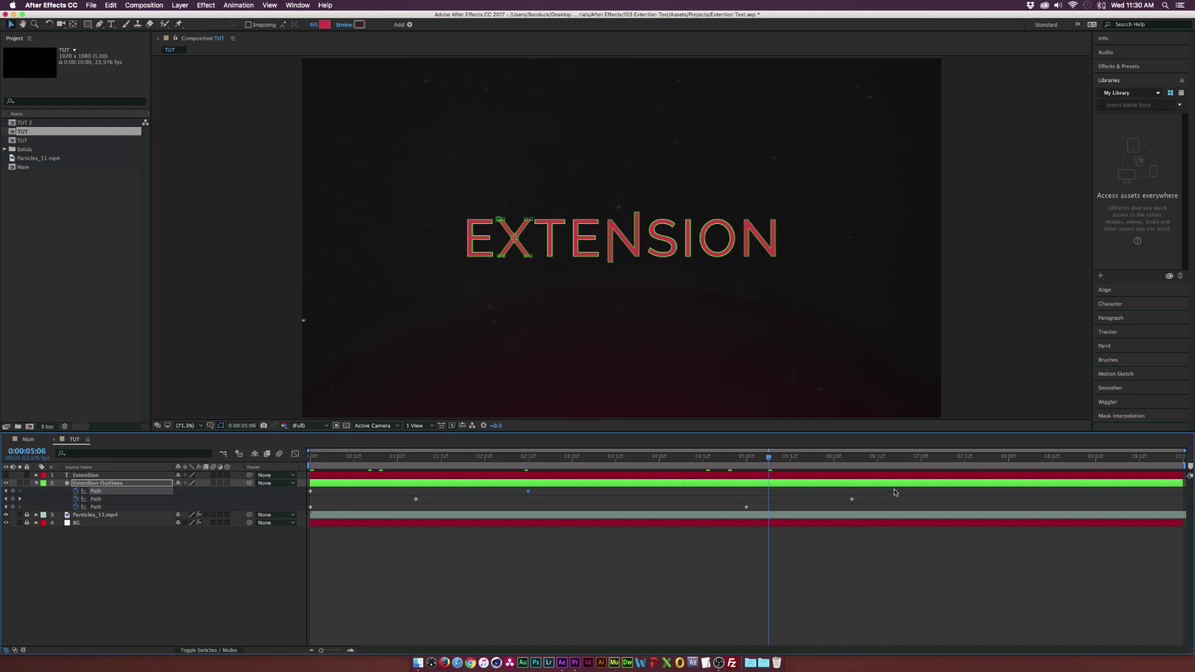
Step: Apply Easy Ease to all path keyframes of the Extension Outlines layer and preview the animation from the first frame
{"action": "left_click_drag", "start_coordinate": [896, 492], "coordinate": [275, 520]}
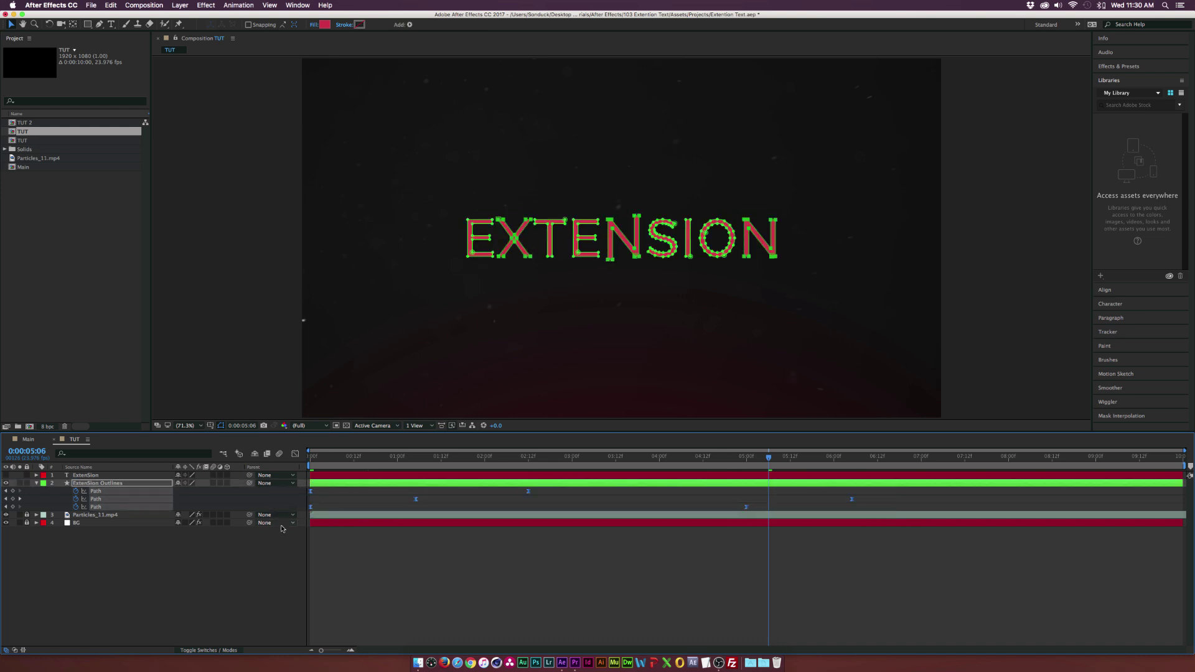
{"action": "left_click", "coordinate": [267, 556]}
{"action": "key", "text": "Home"}
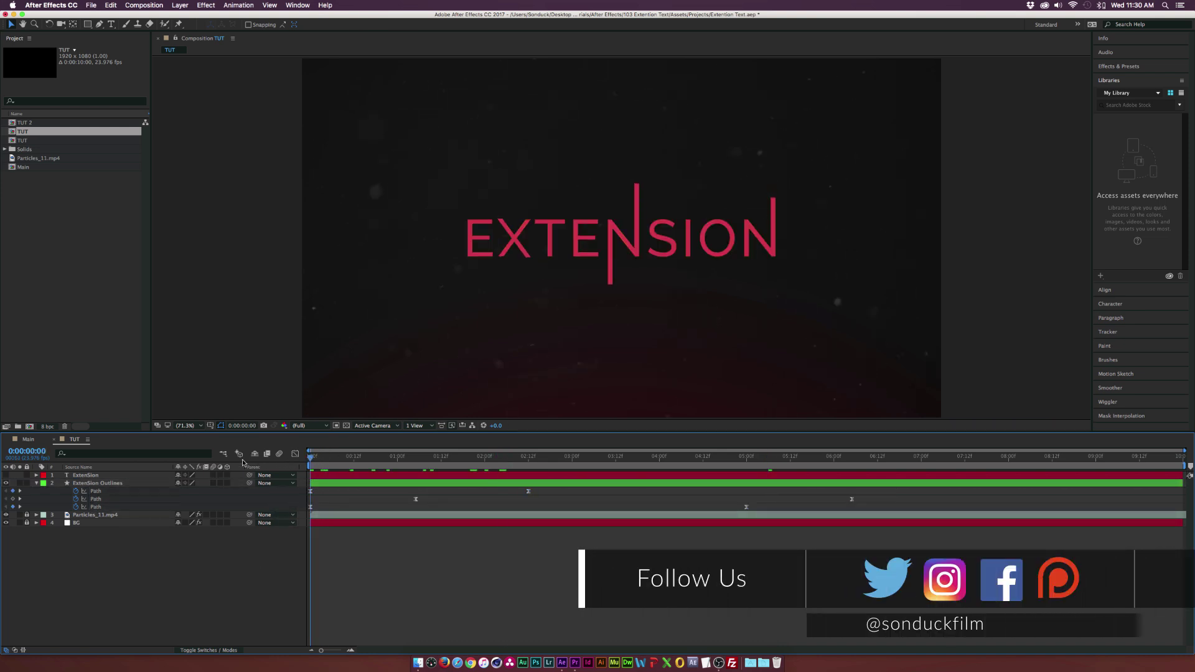
{"action": "key", "text": "space"}
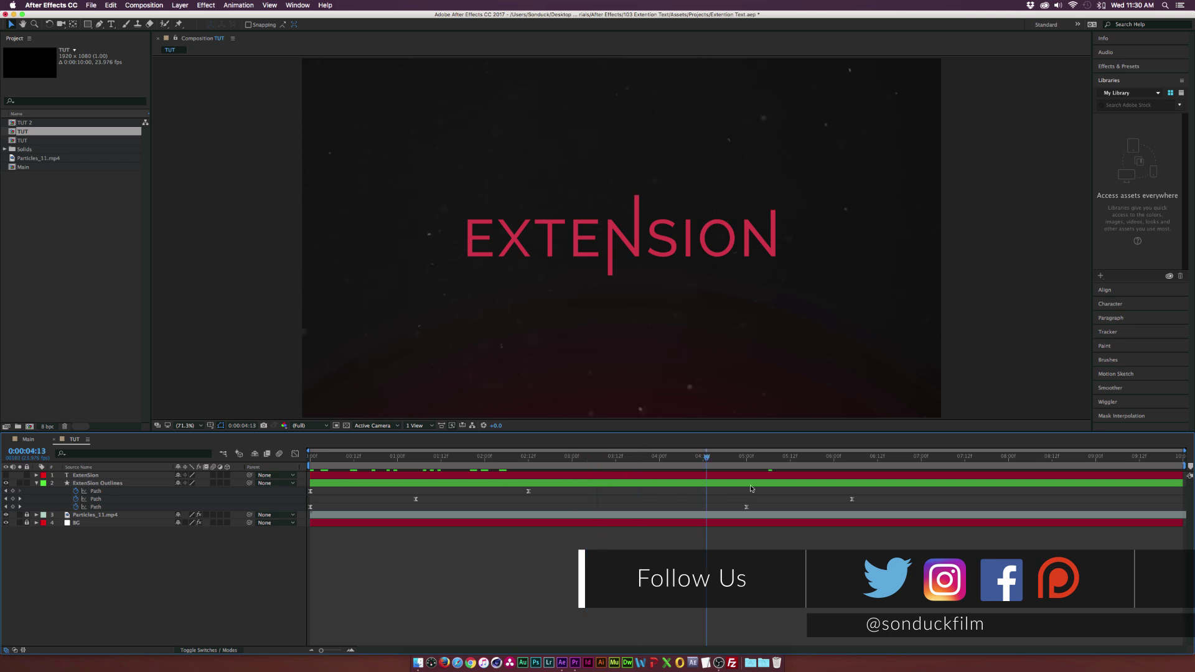
Step: Turn on motion blur for the Extension Outlines layer and for the whole composition, and play the result
{"action": "left_click_drag", "start_coordinate": [751, 488], "coordinate": [514, 487]}
{"action": "left_click", "coordinate": [213, 483]}
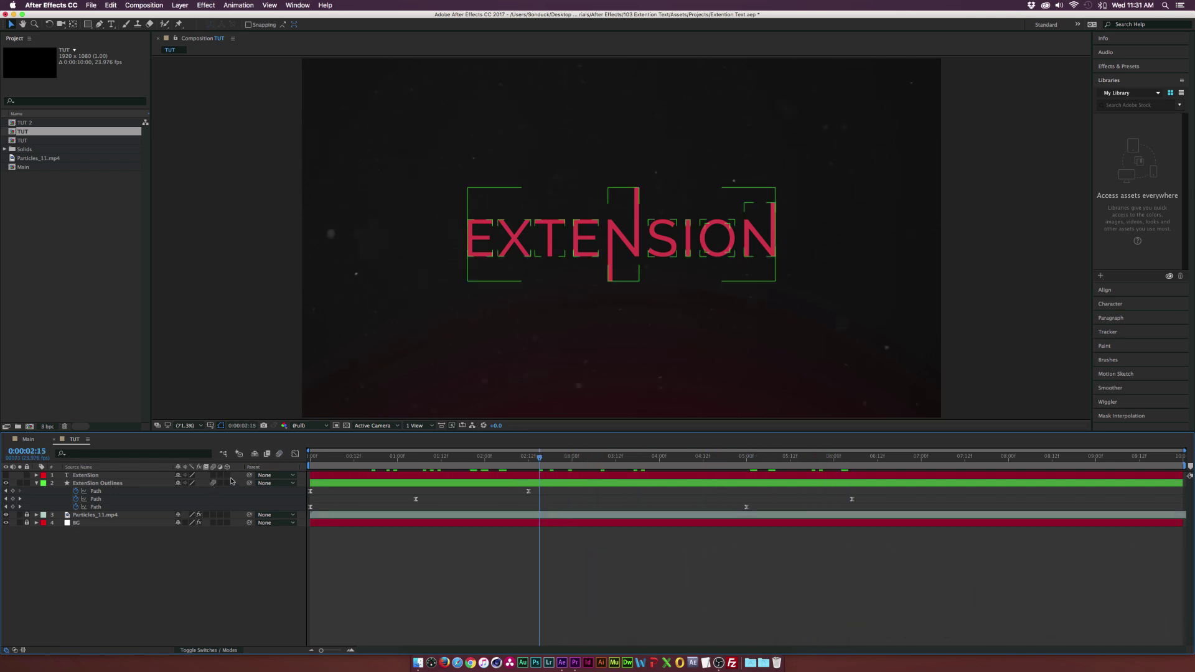
{"action": "left_click", "coordinate": [279, 454]}
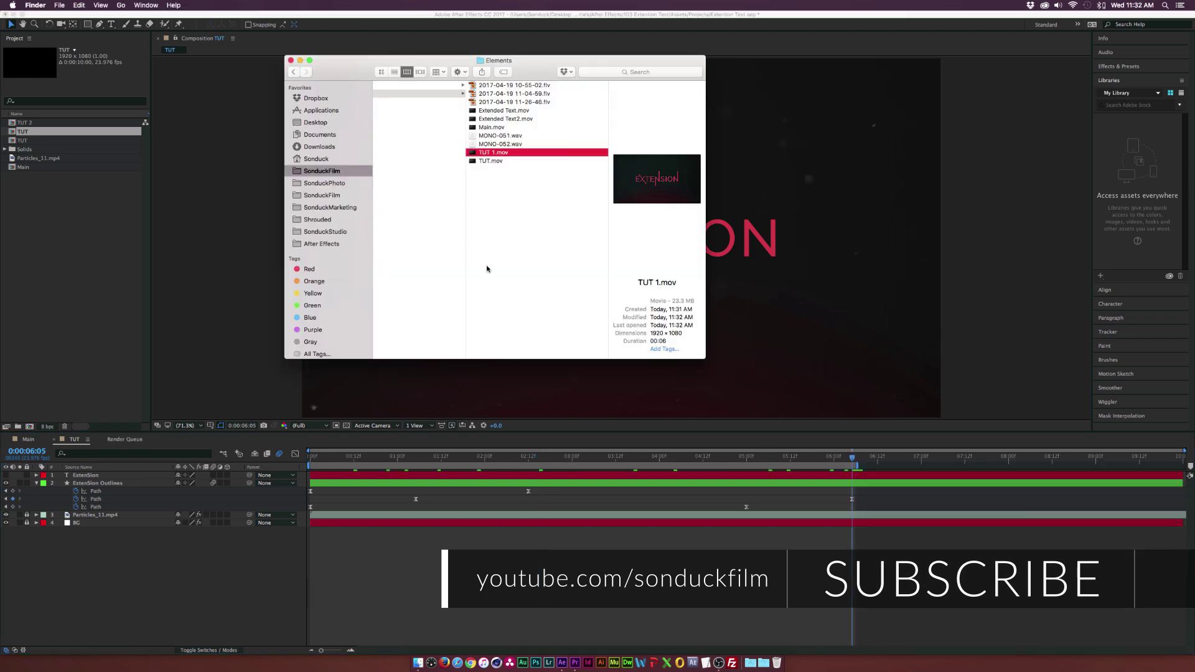
{"action": "key", "text": "space"}
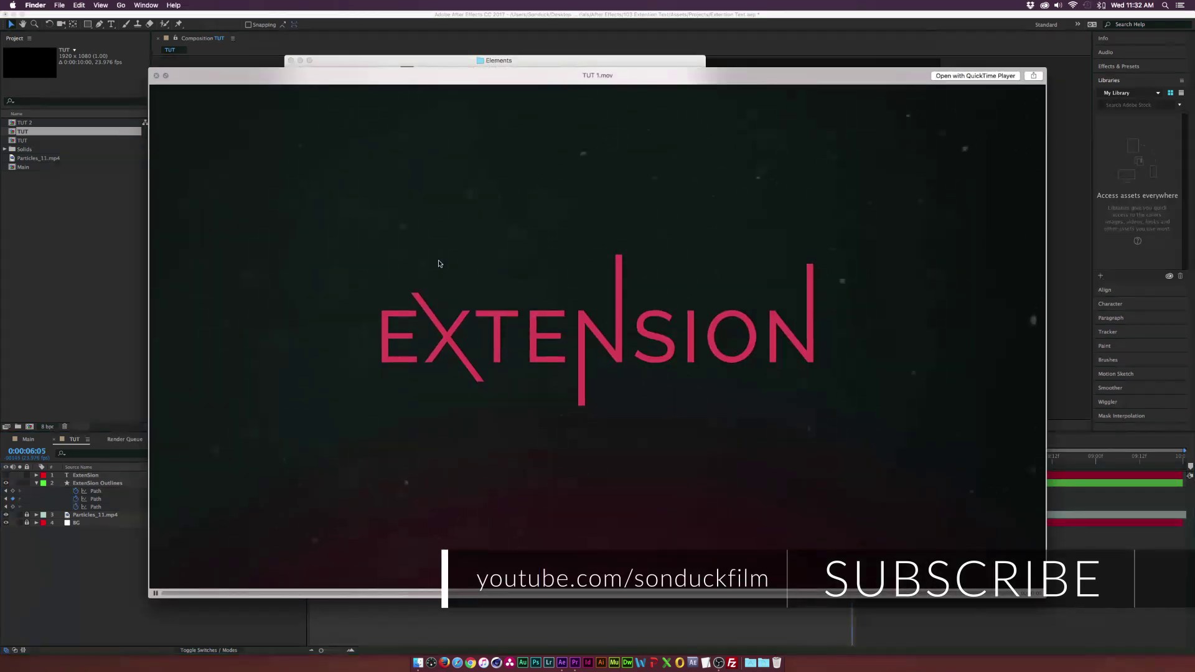